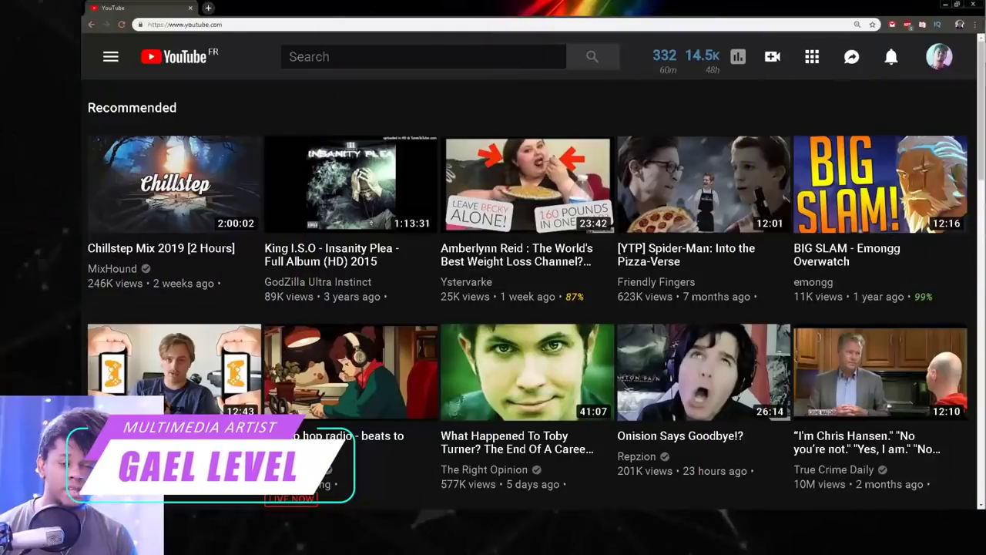
# - Search YouTube for the 'sparkly dresses zombie' suggestion
pyautogui.click(422, 57)
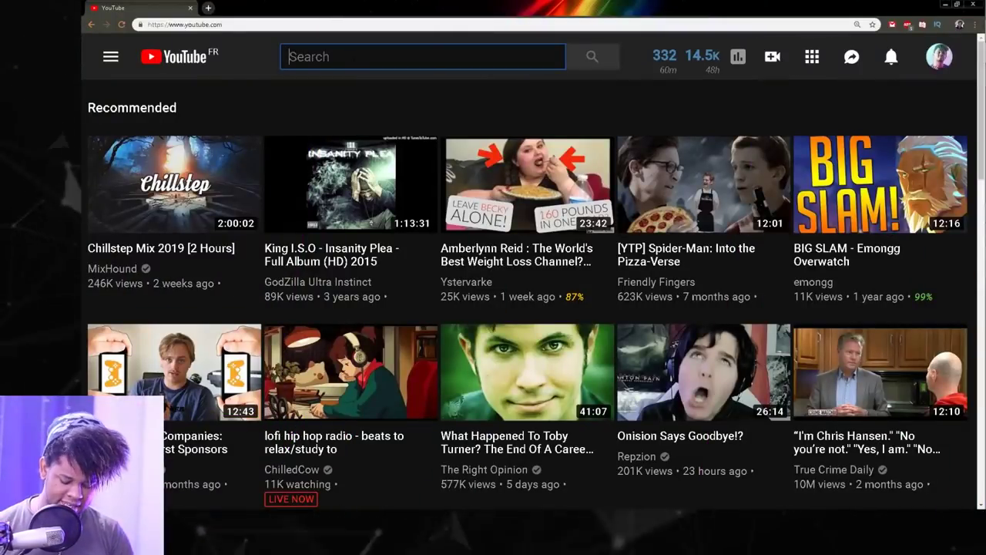
pyautogui.write('i like to ')
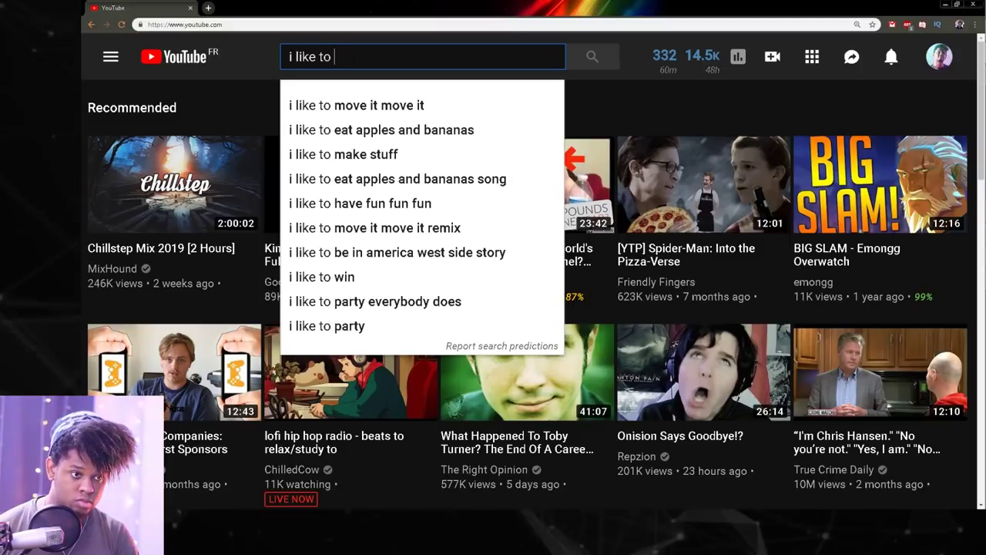
pyautogui.write('get in')
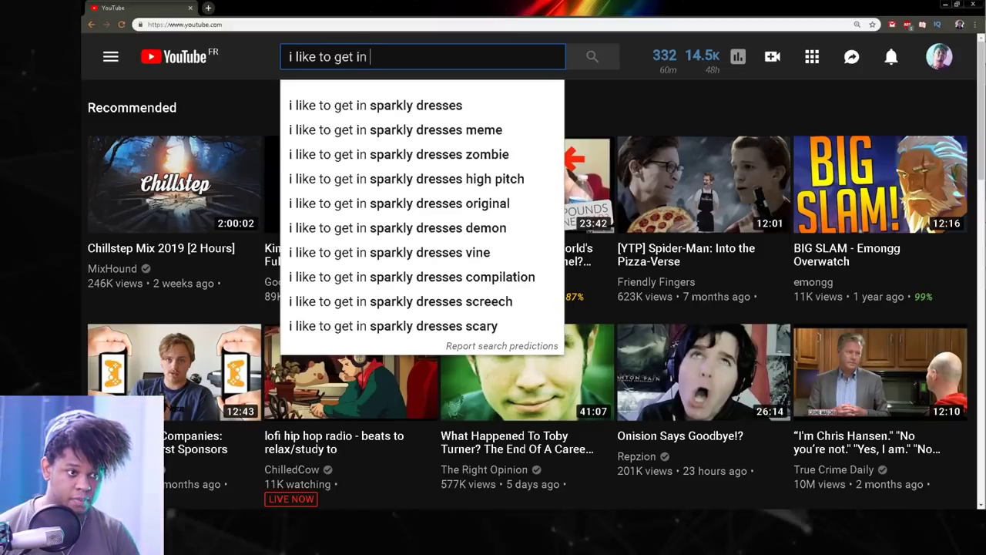
pyautogui.press('Down')
pyautogui.press('Down')
pyautogui.press('Down')
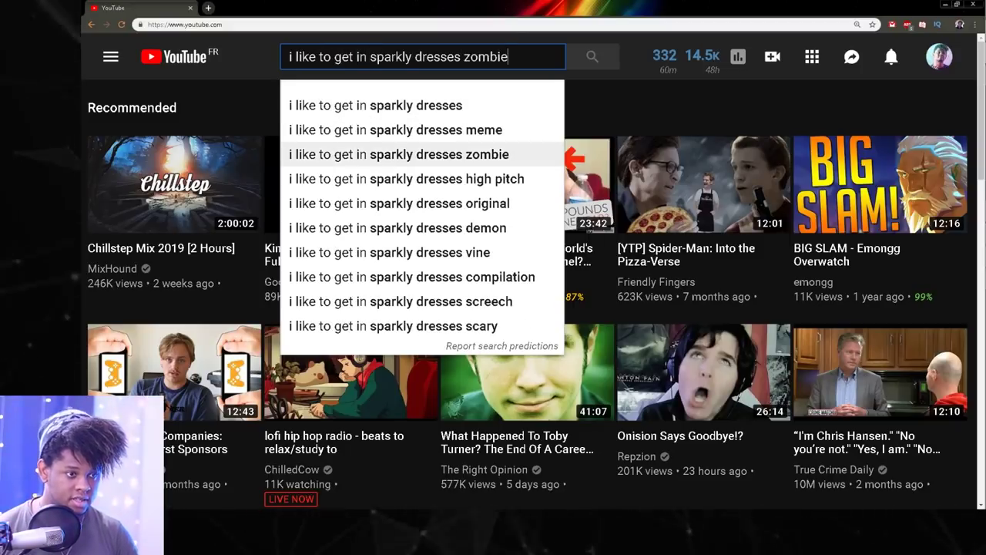
pyautogui.press('Return')
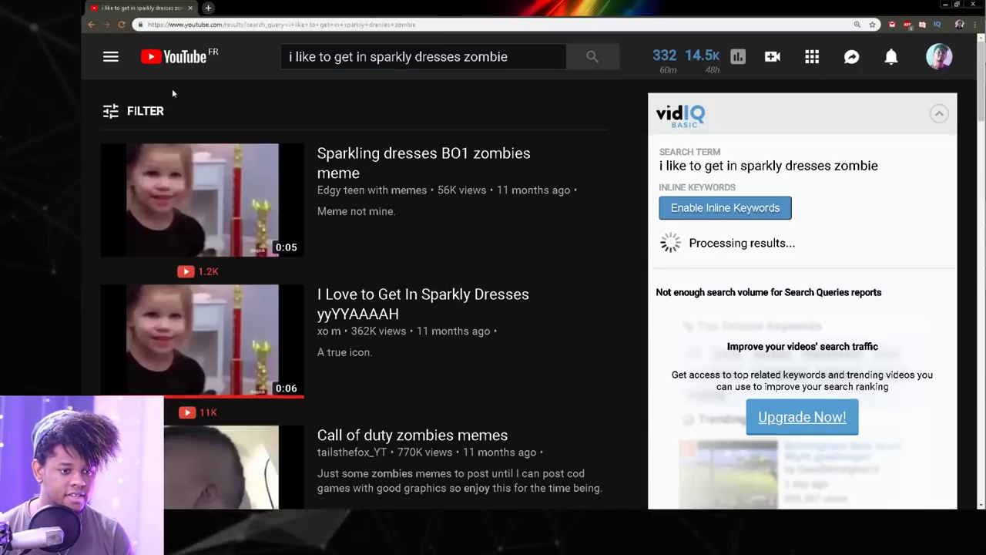
# - Watch 'I Love to Get In Sparkly Dresses yyYYAAAAH' without autoplay and select its URL
pyautogui.click(187, 356)
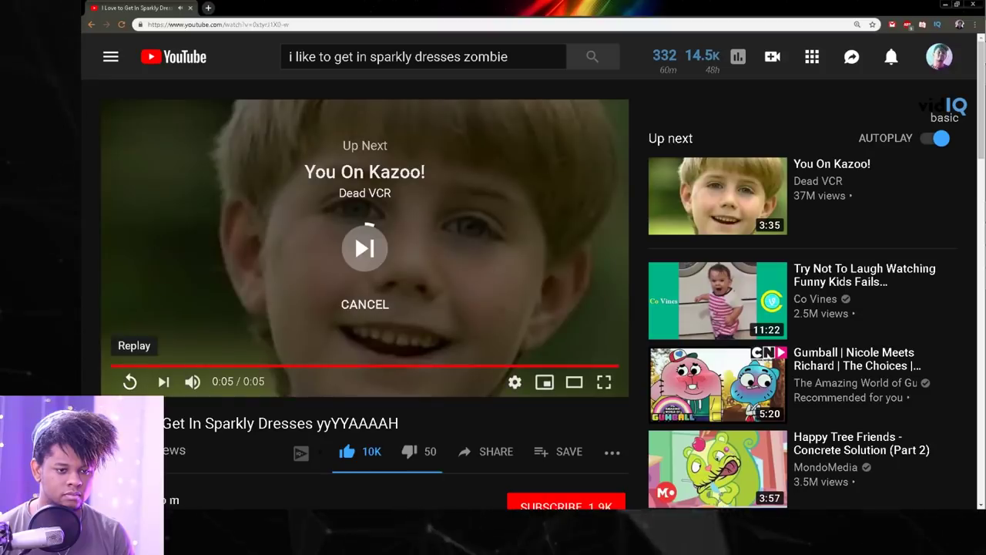
pyautogui.click(363, 302)
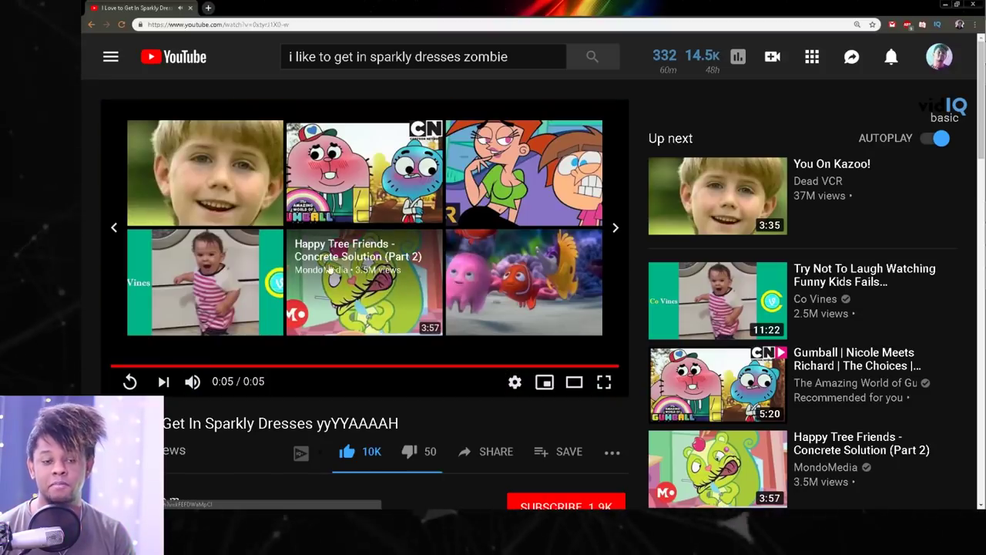
pyautogui.click(295, 25)
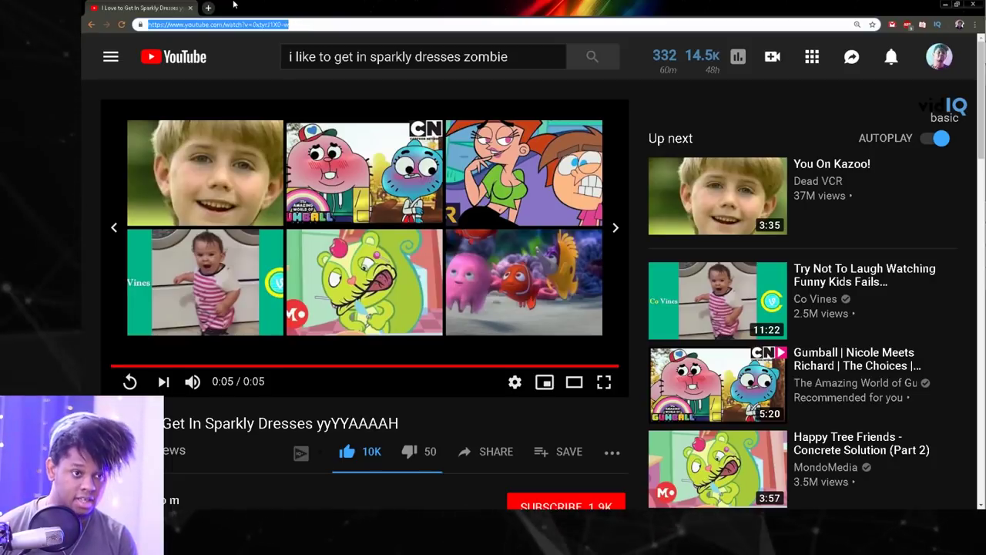
# - Search Google for 'download youtube' in a new tab and open the telechargerunevideo.com result
pyautogui.click(208, 8)
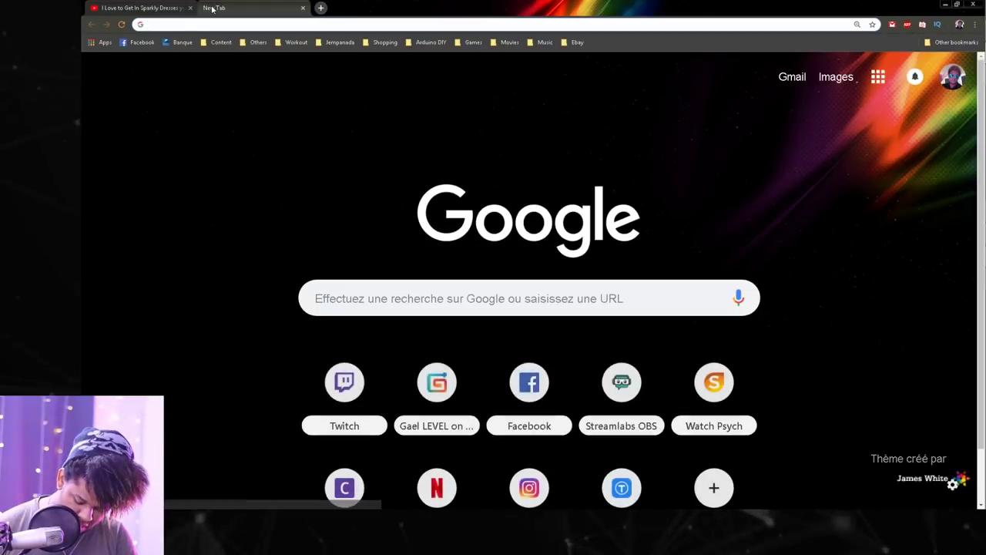
pyautogui.write('download youtubhe')
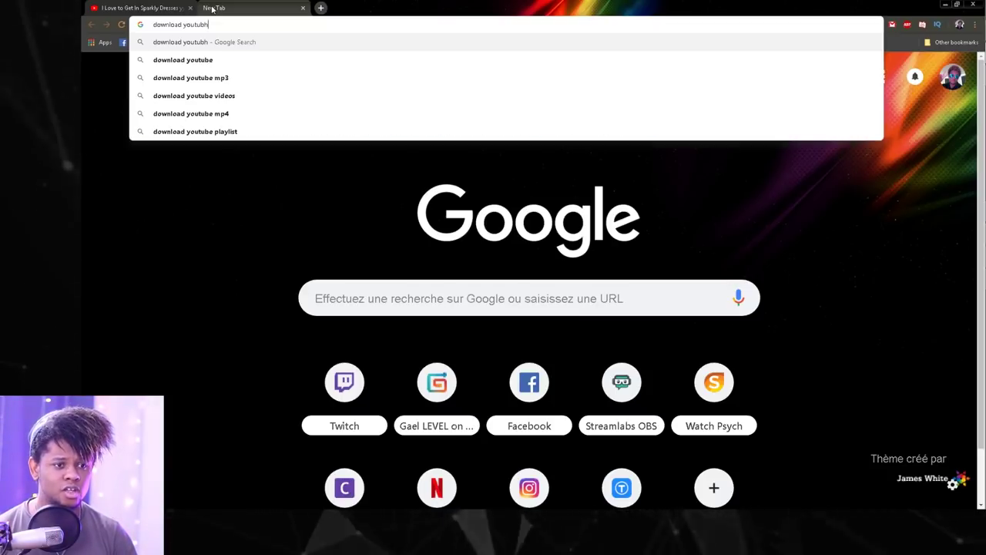
pyautogui.press('BackSpace')
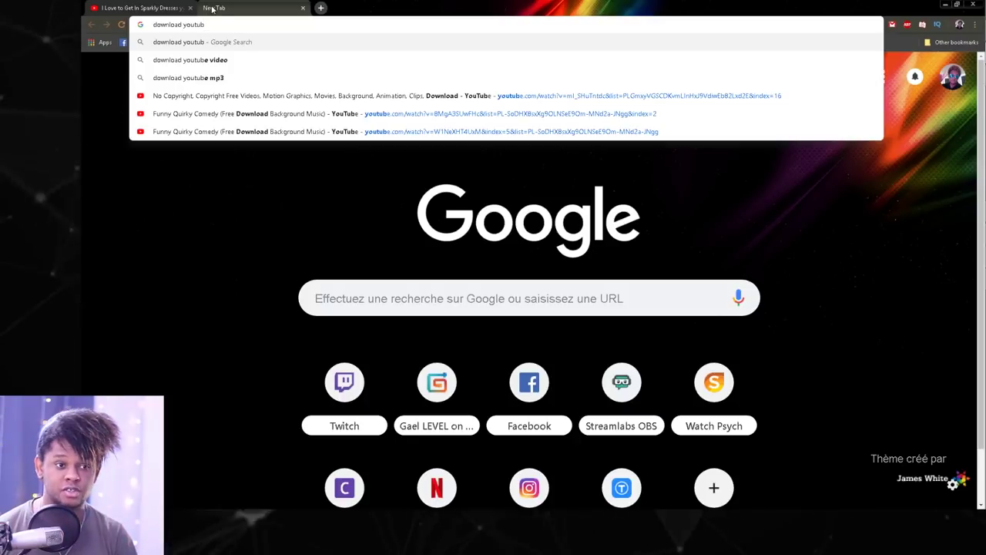
pyautogui.write('e')
pyautogui.press('Return')
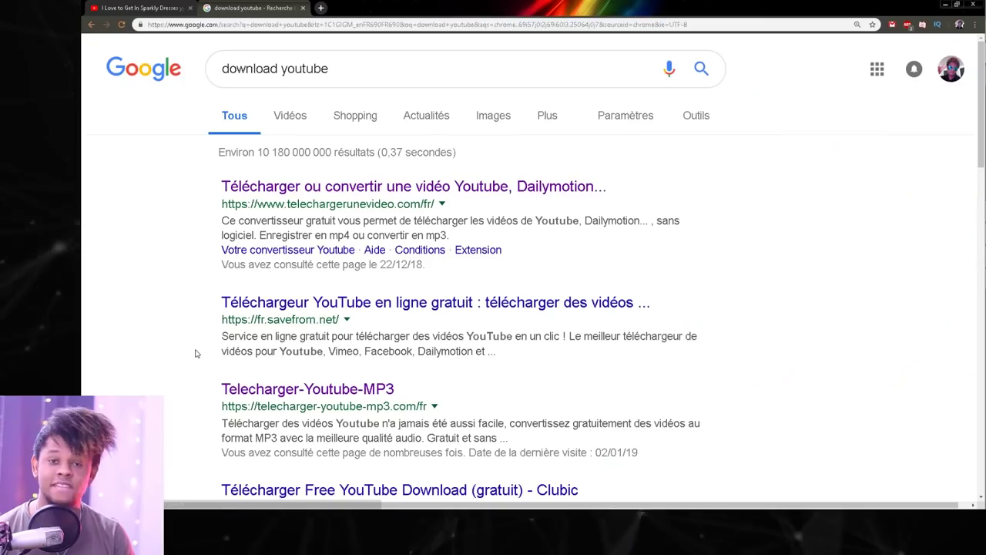
pyautogui.click(267, 208)
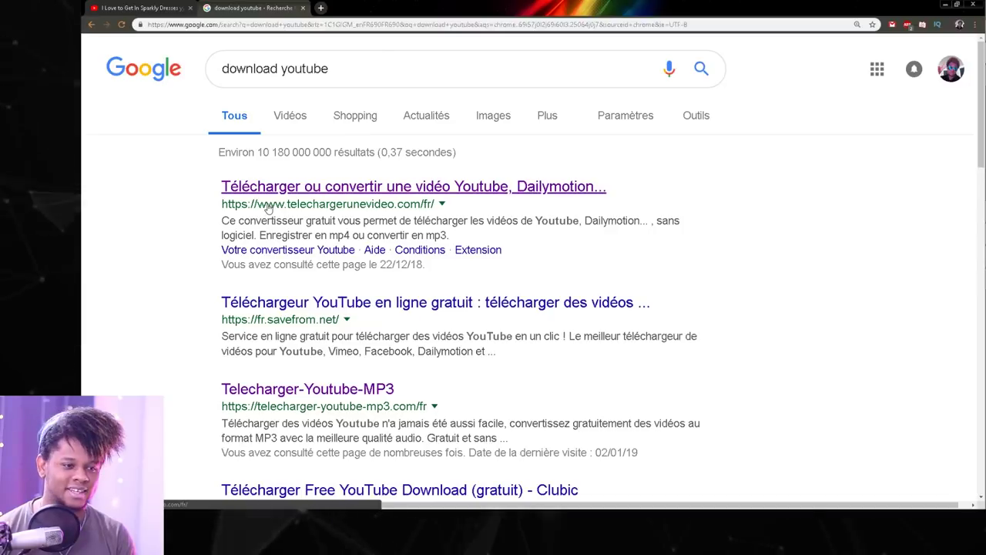
# - Paste the sparkly dresses YouTube link into telechargerunevideo.com to load its formats
pyautogui.click(92, 24)
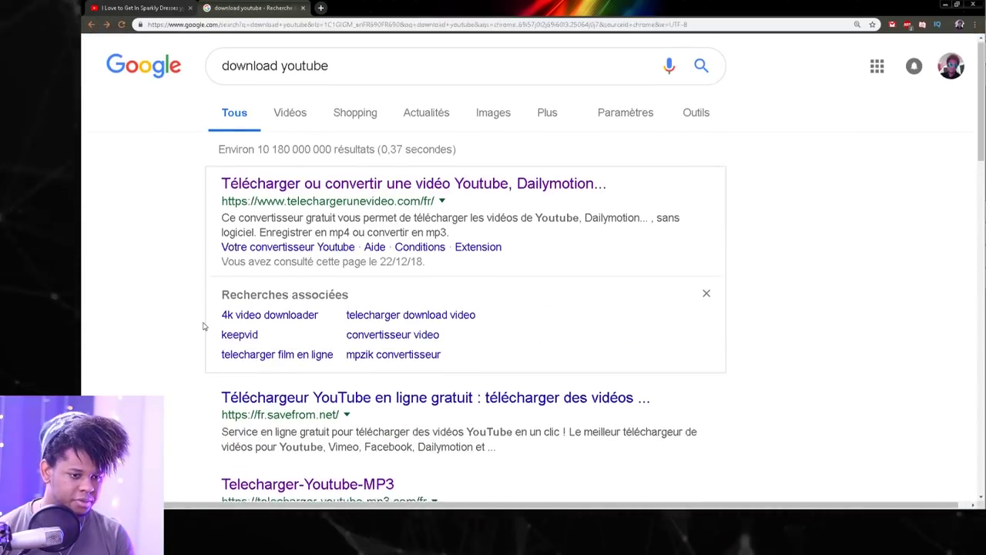
pyautogui.click(428, 187)
pyautogui.click(428, 199)
pyautogui.write('https://www.youtube.com/watch?v=8atyrJ1X0-w')
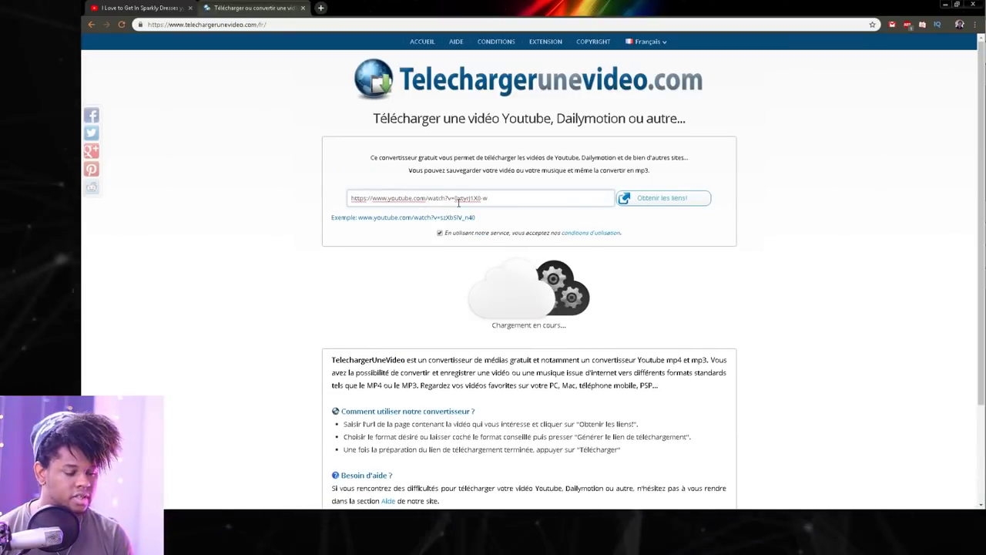
pyautogui.scroll(1, 370, 284)
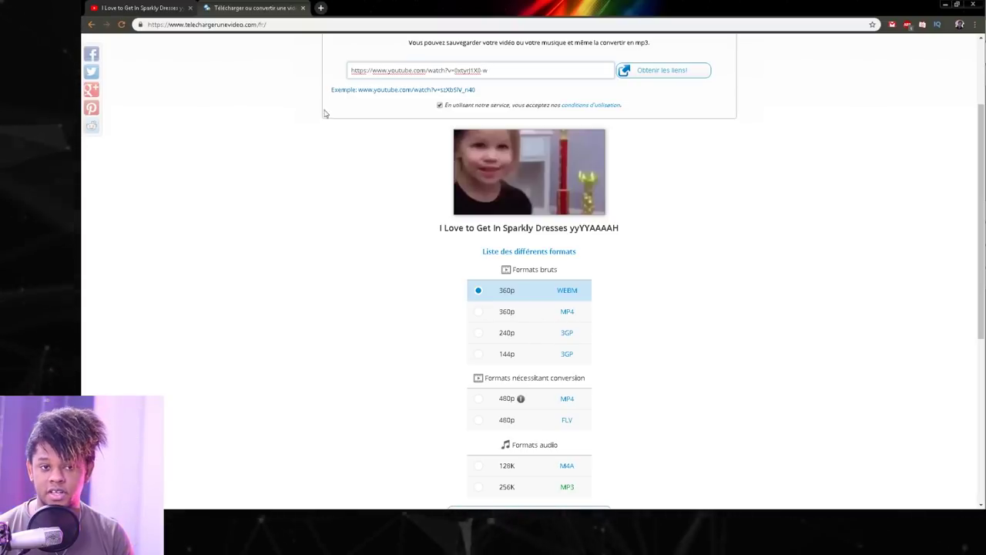
pyautogui.click(322, 8)
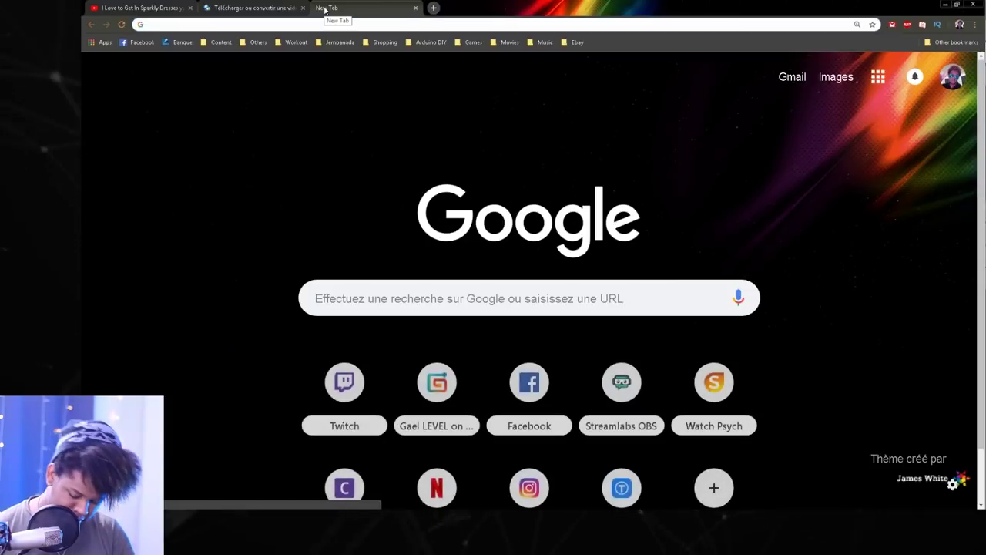
# - Search 'mp4 to webm' and open Online-Convert's WebM (VP8) converter page
pyautogui.write('m')
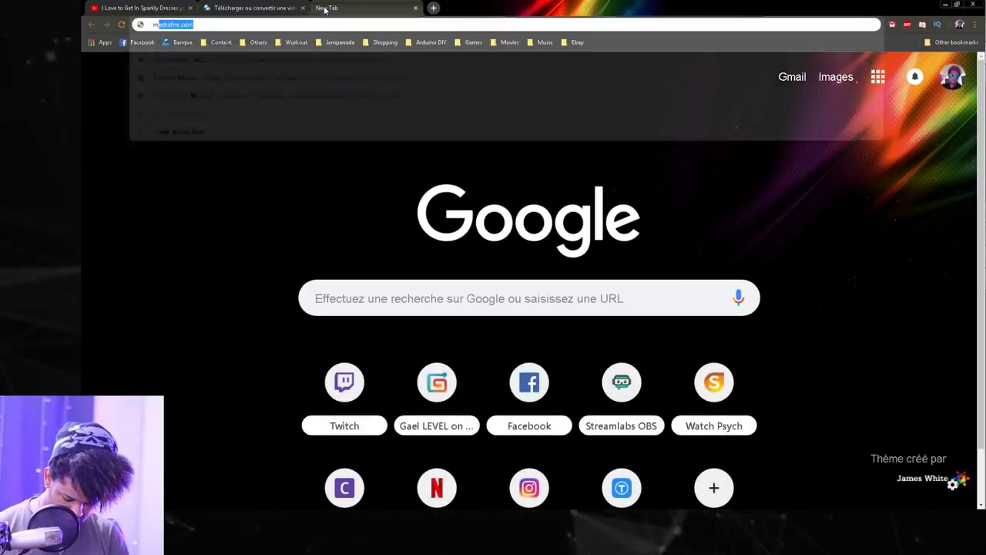
pyautogui.write('p4 to webm')
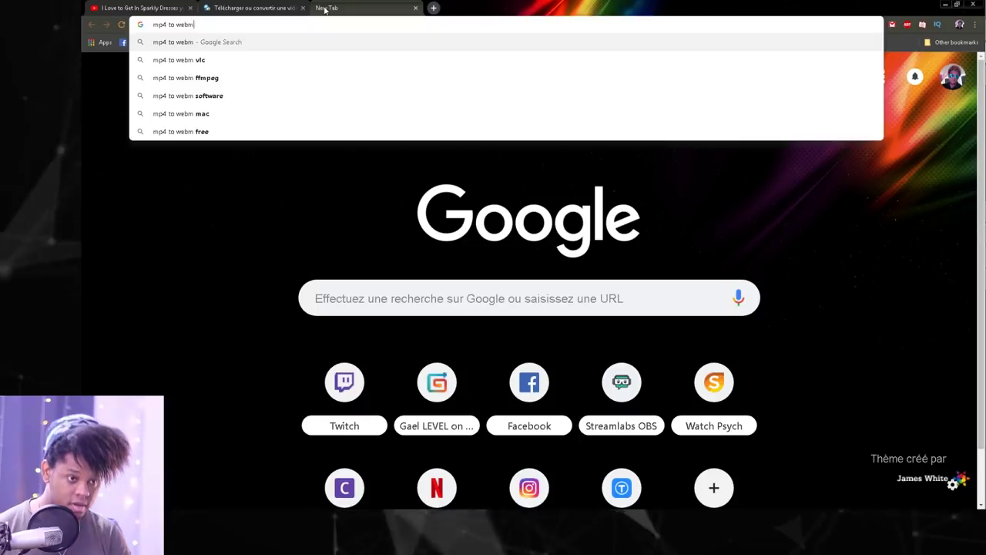
pyautogui.press('Return')
pyautogui.click(278, 192)
pyautogui.scroll(-4, 466, 306)
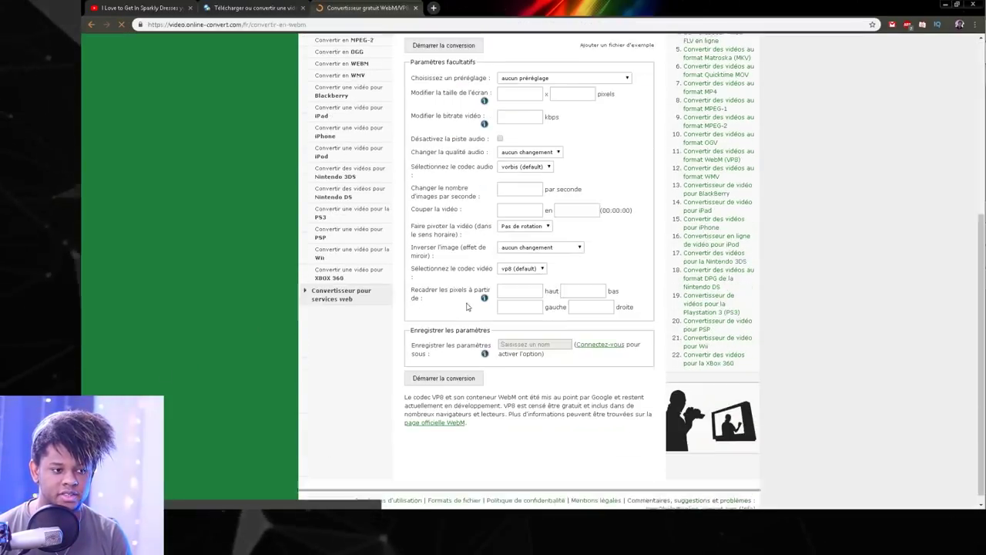
pyautogui.scroll(5, 466, 306)
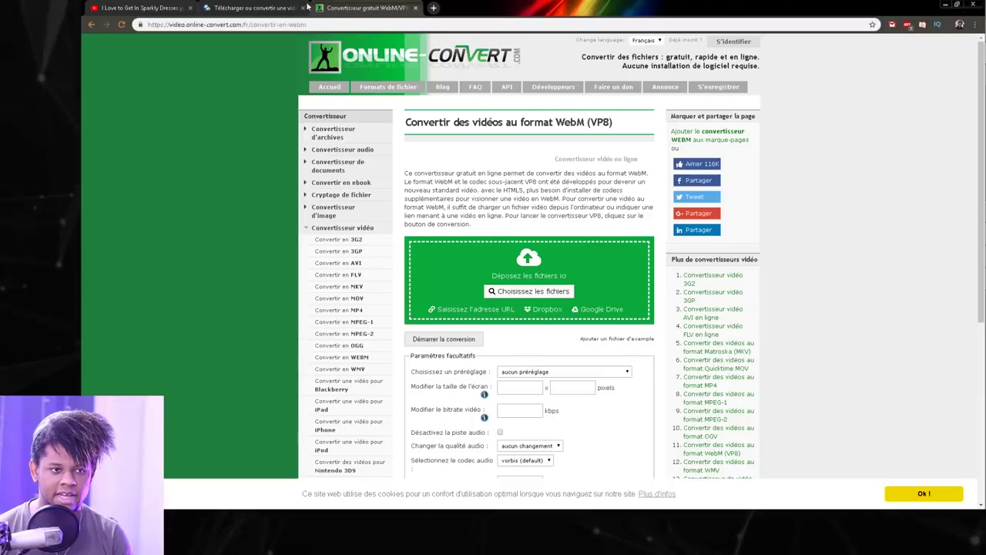
# - Generate the 360p WEBM link and download the five-second clip to the computer
pyautogui.click(258, 8)
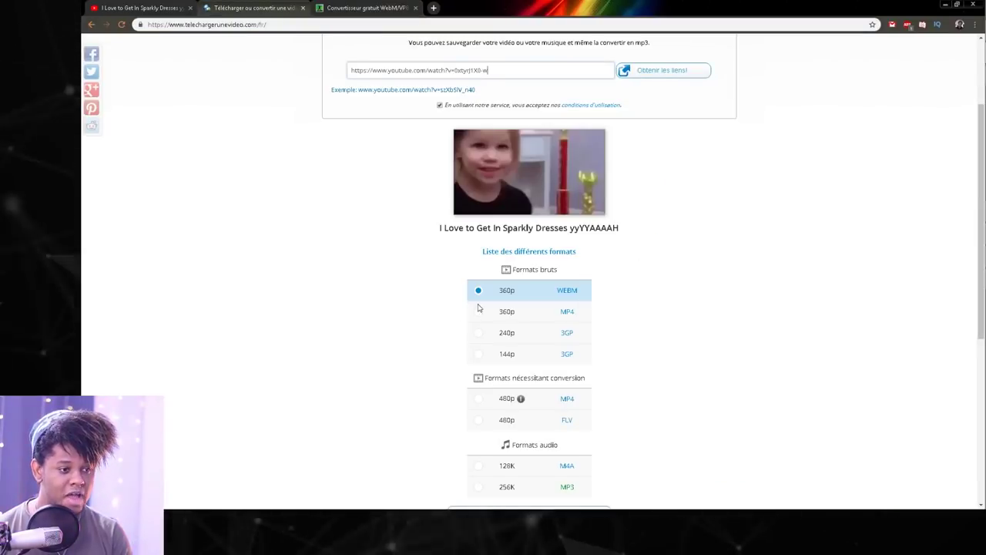
pyautogui.scroll(-3, 451, 303)
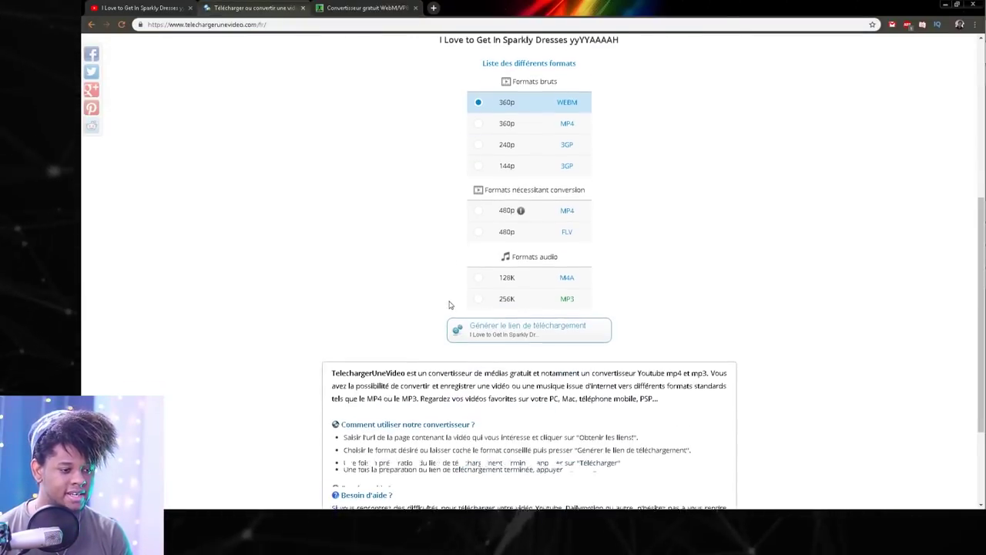
pyautogui.scroll(1, 437, 284)
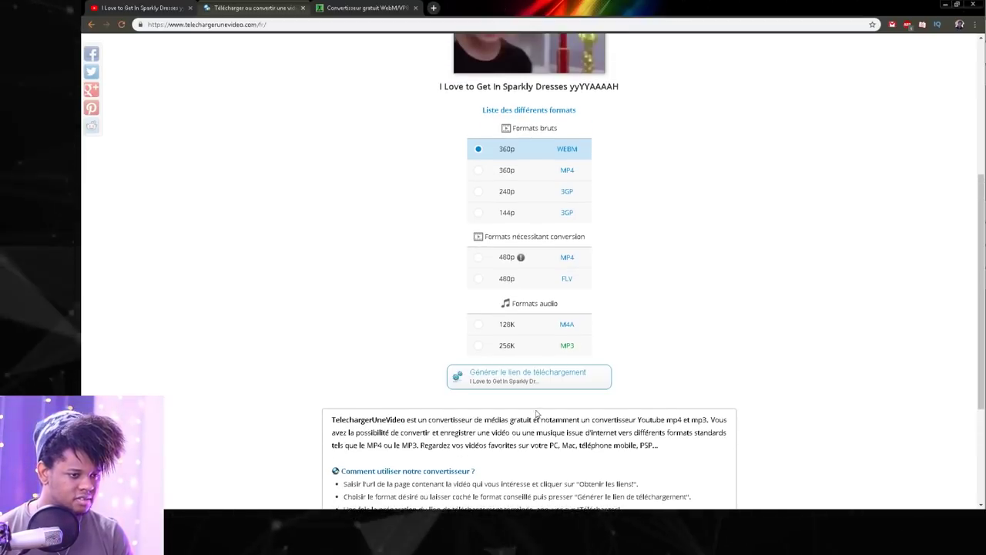
pyautogui.scroll(-1, 569, 336)
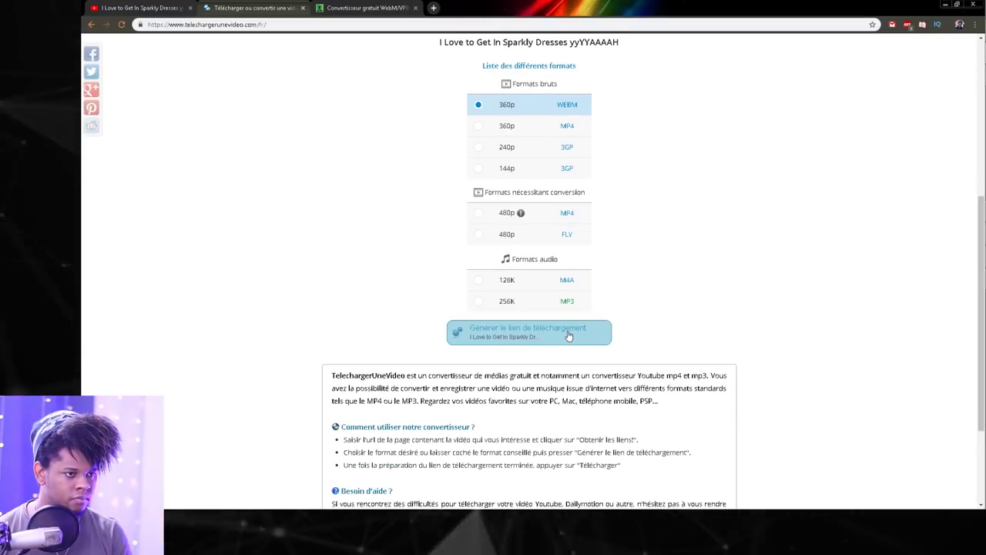
pyautogui.click(569, 336)
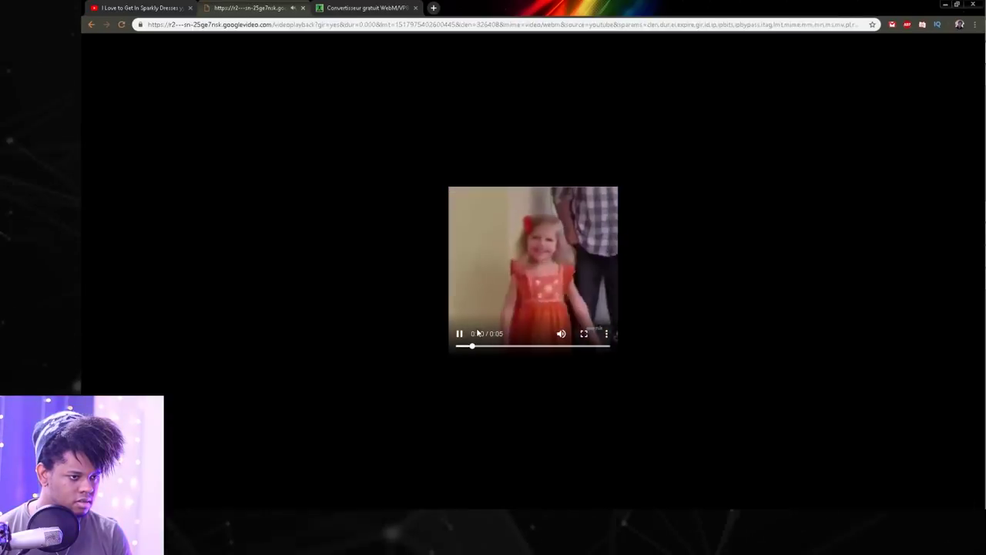
pyautogui.click(607, 334)
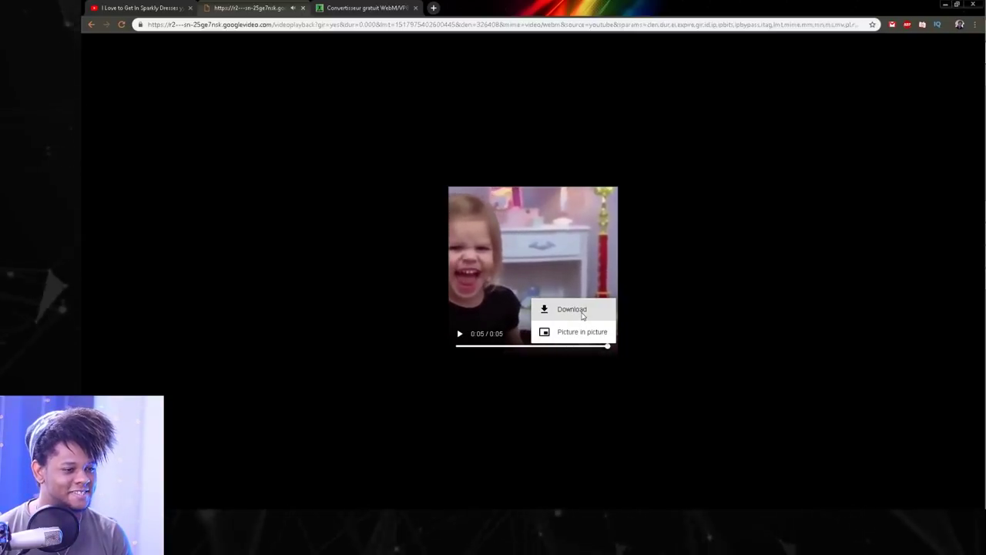
pyautogui.click(583, 315)
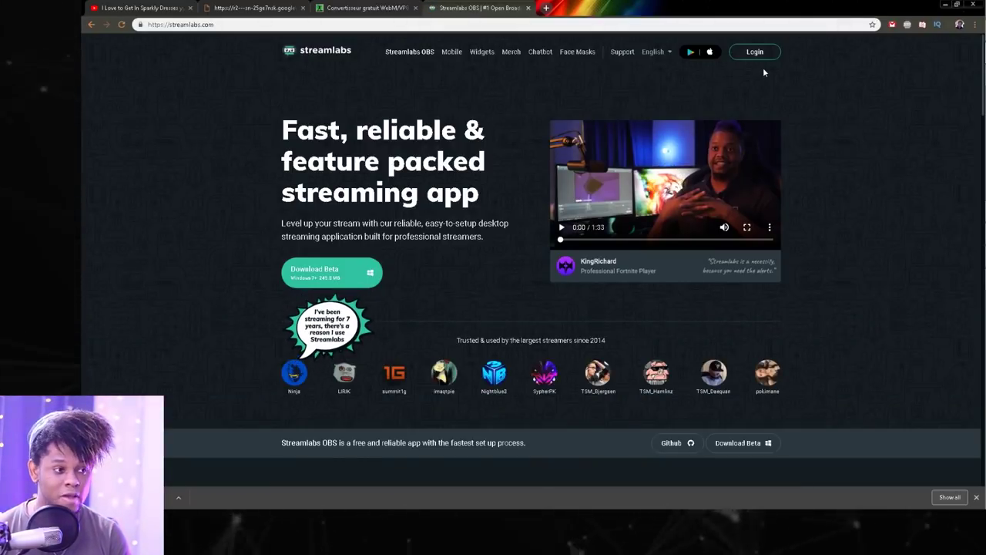
# - Sign in to Streamlabs and show the Alert Box settings for follow alerts
pyautogui.click(750, 51)
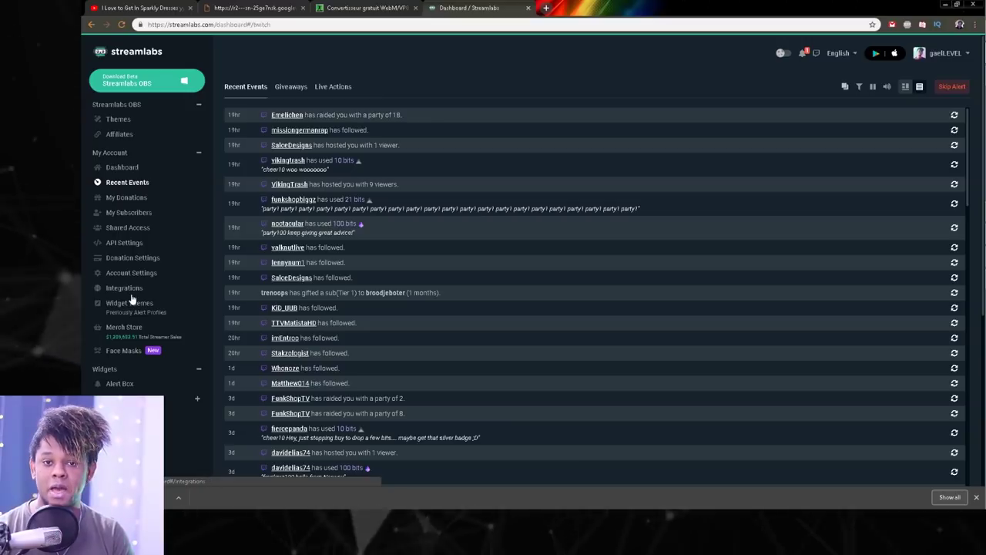
pyautogui.click(116, 386)
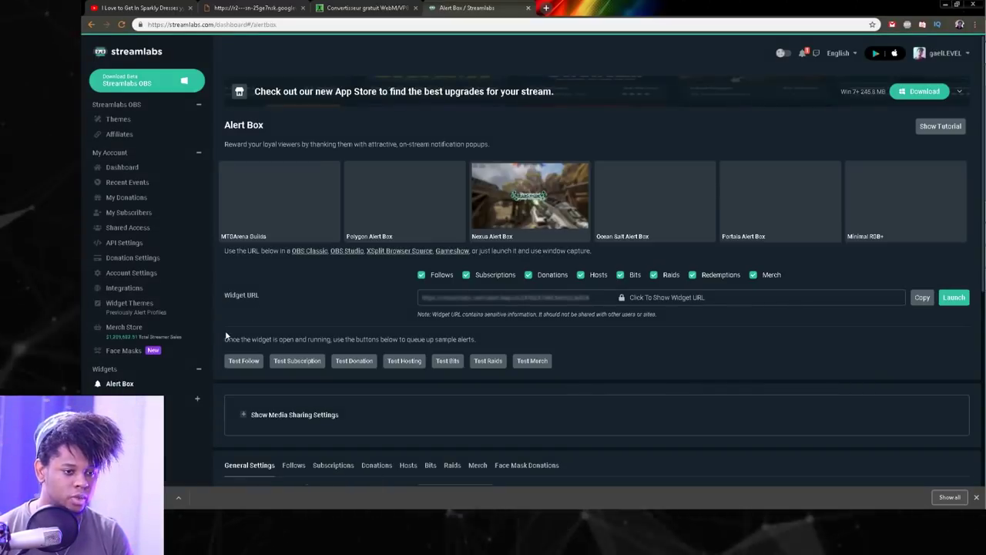
pyautogui.scroll(-3, 219, 343)
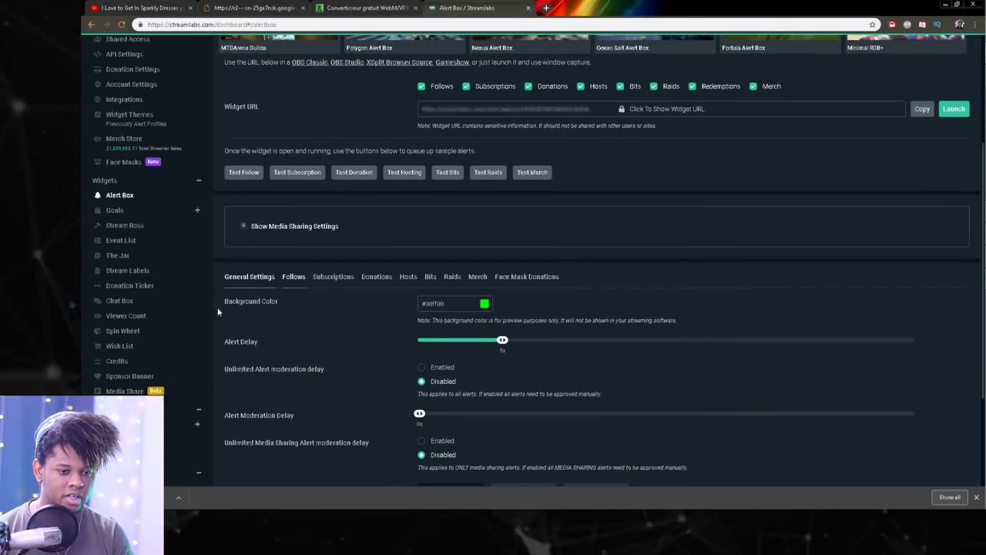
pyautogui.click(294, 279)
pyautogui.scroll(-5, 290, 328)
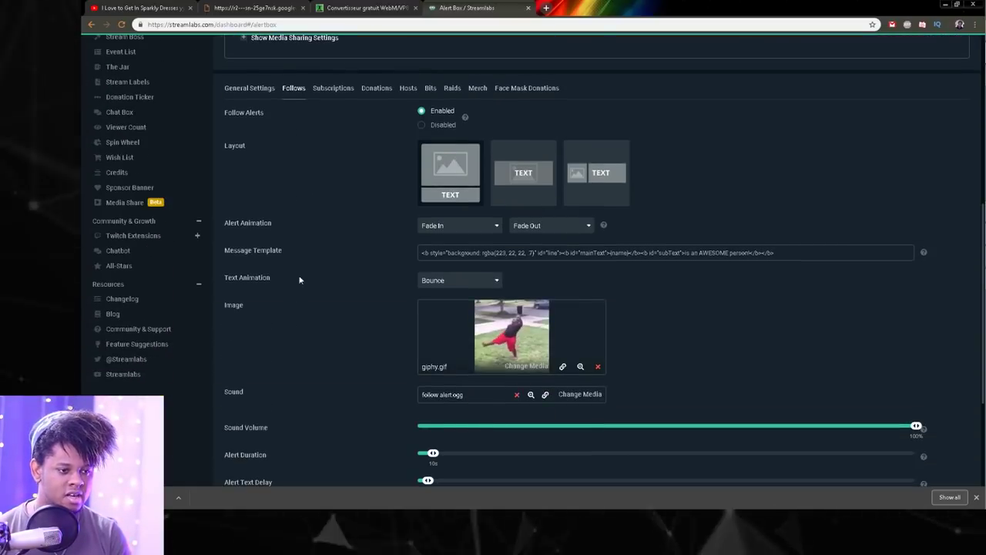
pyautogui.scroll(5, 347, 231)
pyautogui.scroll(-5, 308, 269)
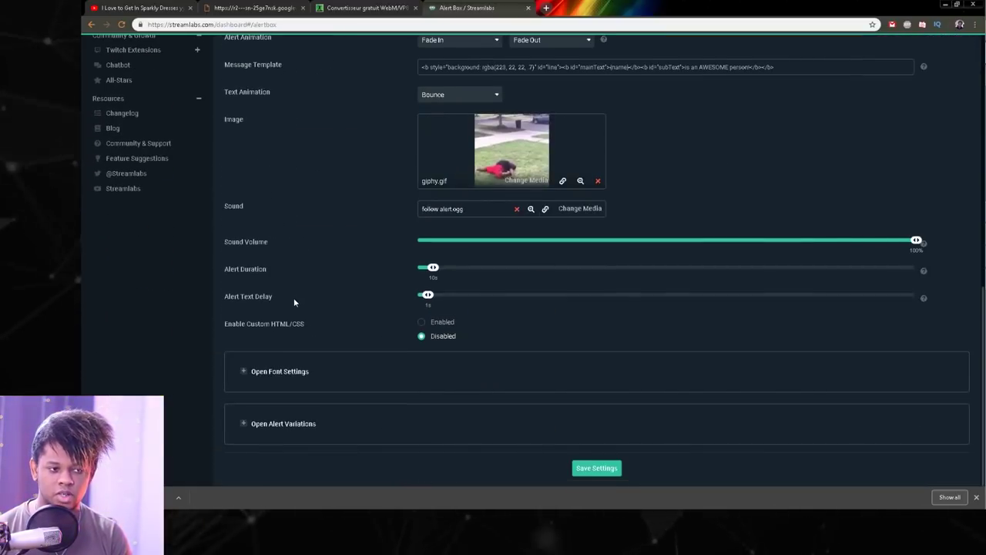
pyautogui.scroll(1, 293, 374)
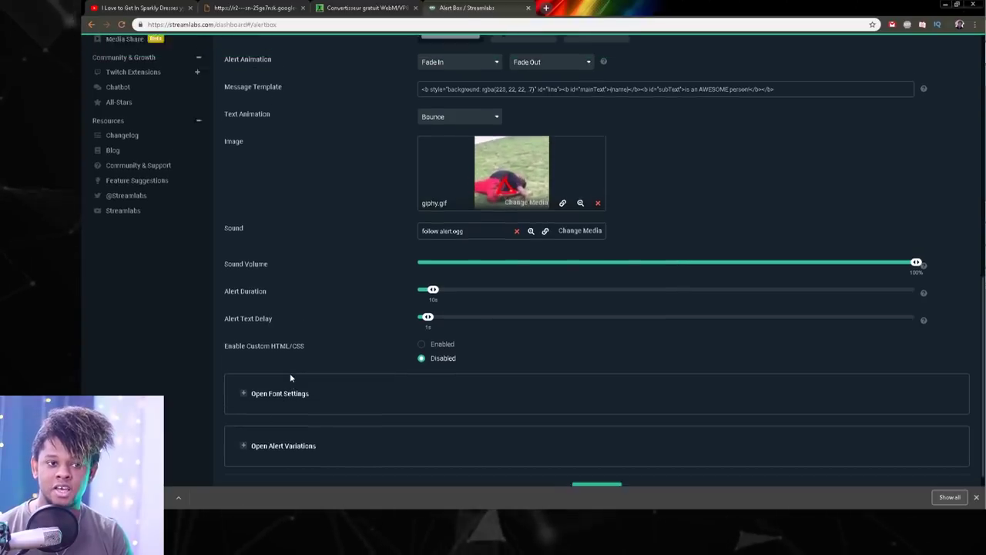
pyautogui.scroll(-1, 289, 347)
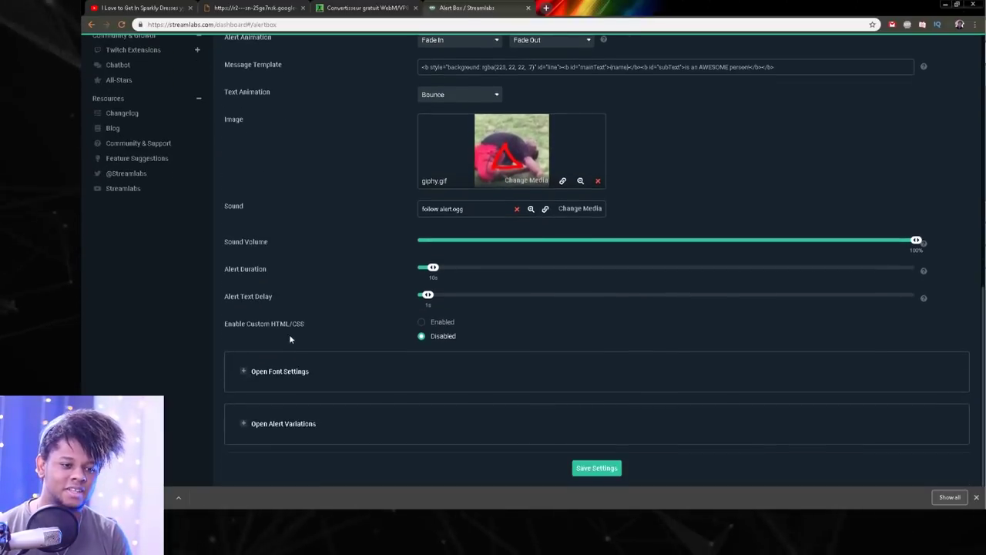
# - Expand the alert variations and start a new one from 'are you da jesus'
pyautogui.click(245, 423)
pyautogui.scroll(-3, 260, 377)
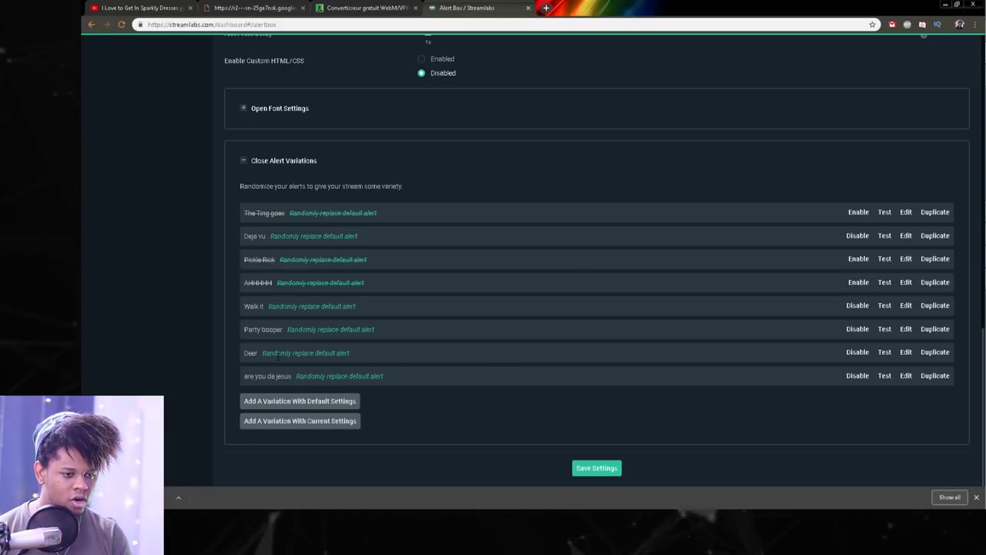
pyautogui.click(934, 375)
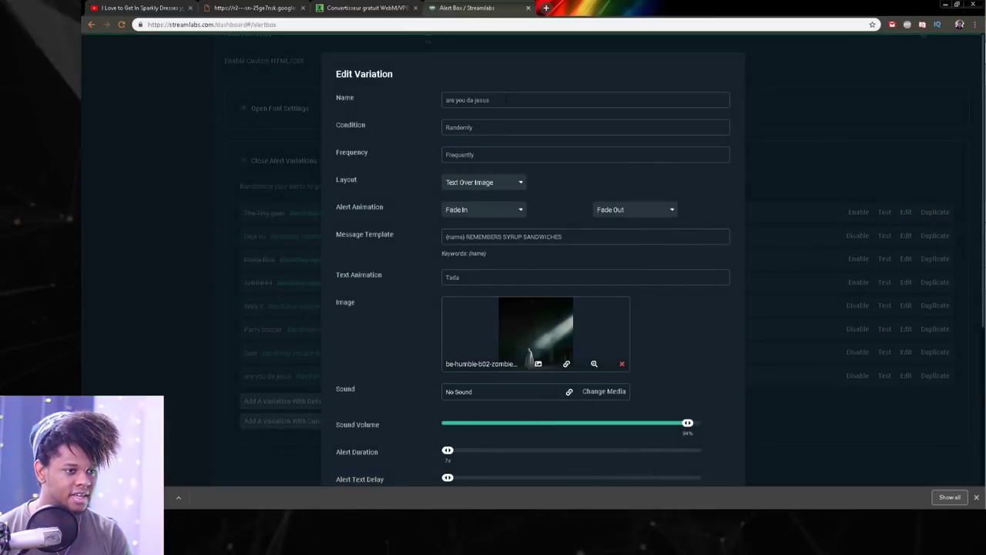
# - Name the new variation 'Sparkly dresses'
pyautogui.write('S')
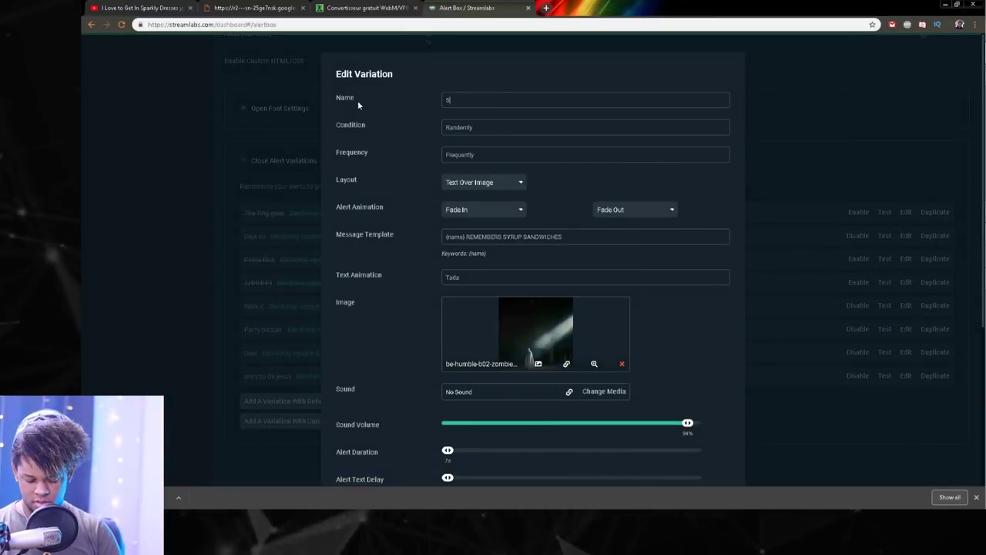
pyautogui.write('parkly dresses')
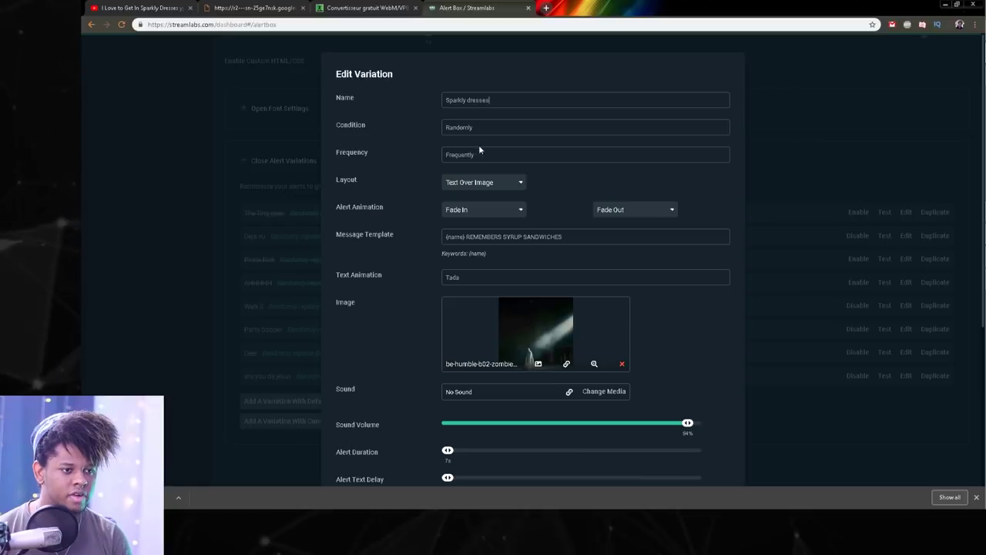
pyautogui.scroll(-2, 399, 186)
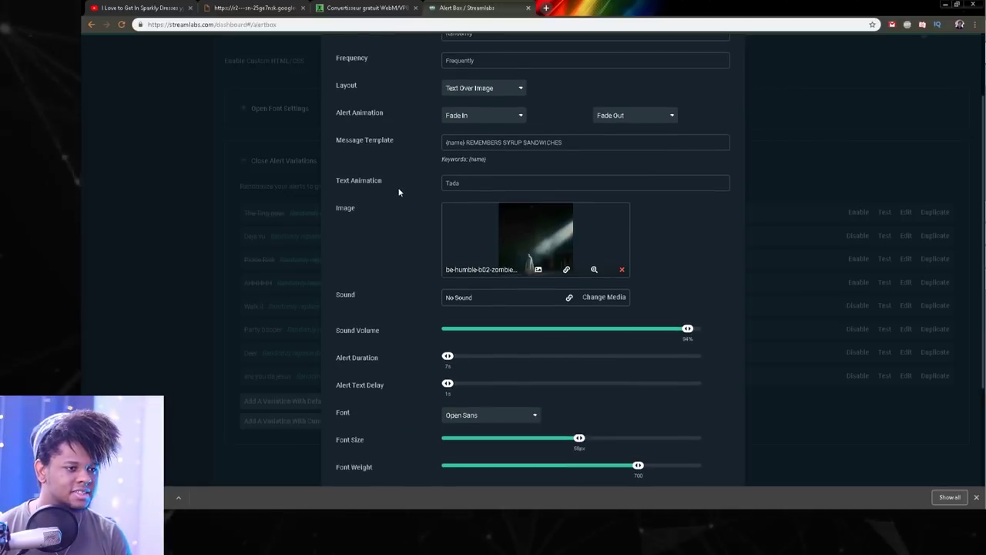
pyautogui.scroll(1, 398, 188)
pyautogui.scroll(1, 398, 187)
# - Keep the frequency at Frequently and the layout at Text Over Image
pyautogui.click(451, 154)
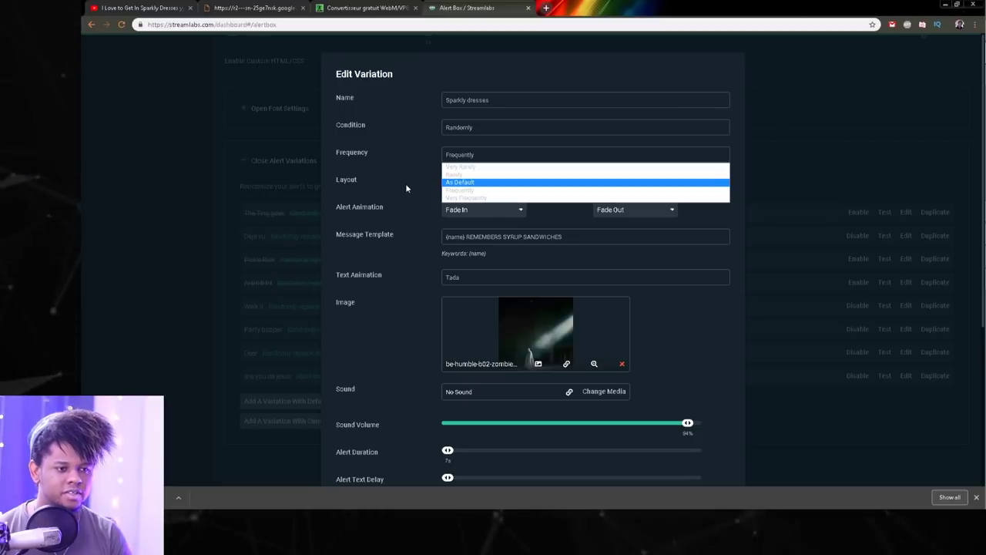
pyautogui.click(407, 187)
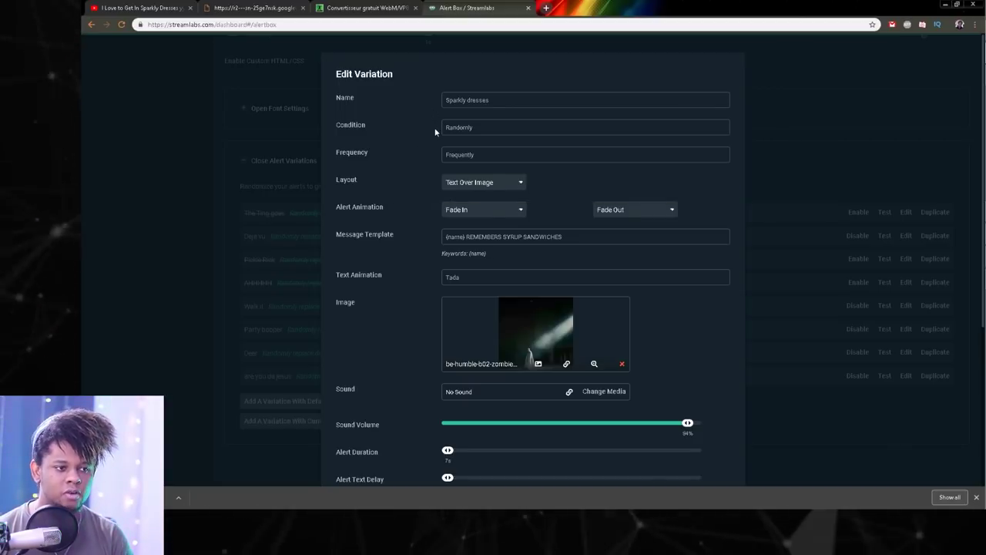
pyautogui.scroll(-1, 418, 208)
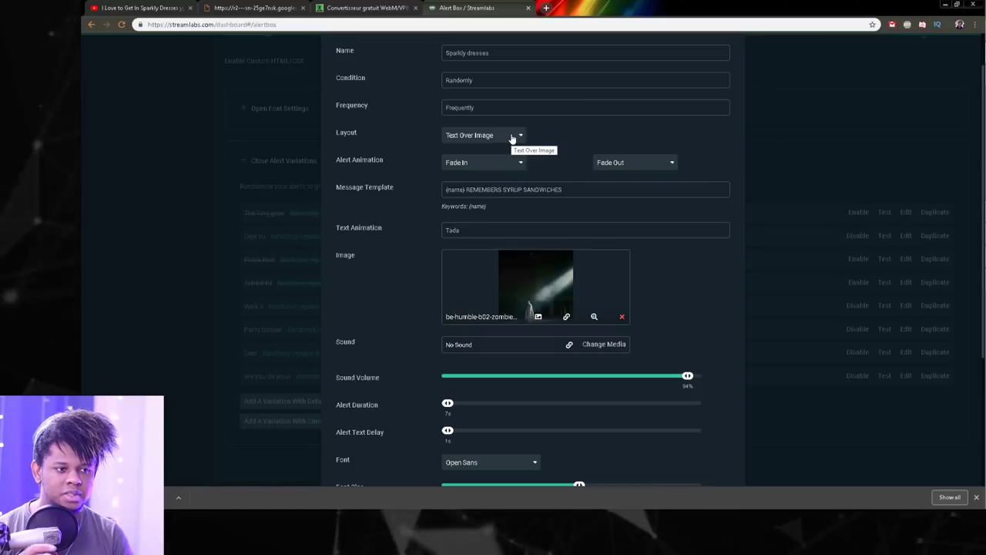
pyautogui.click(513, 138)
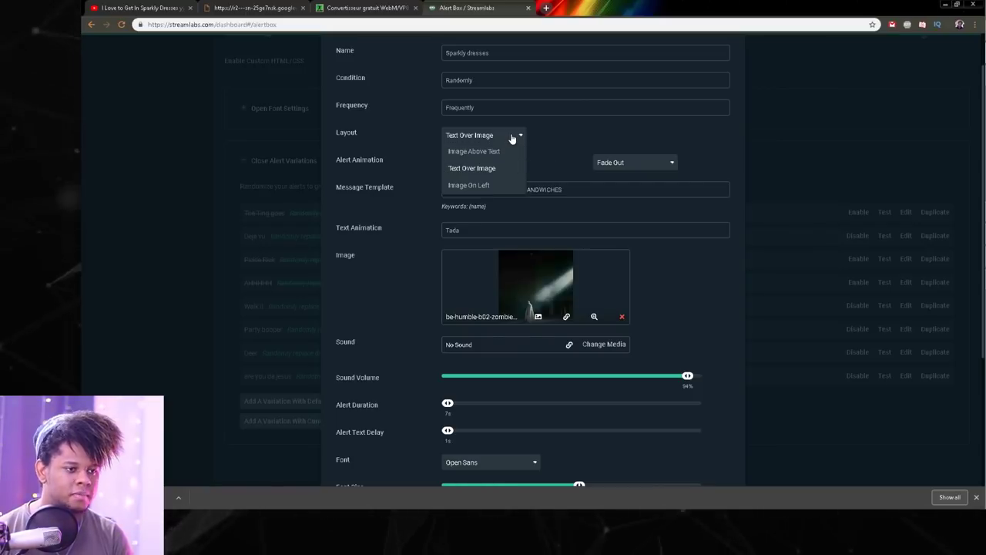
pyautogui.click(462, 169)
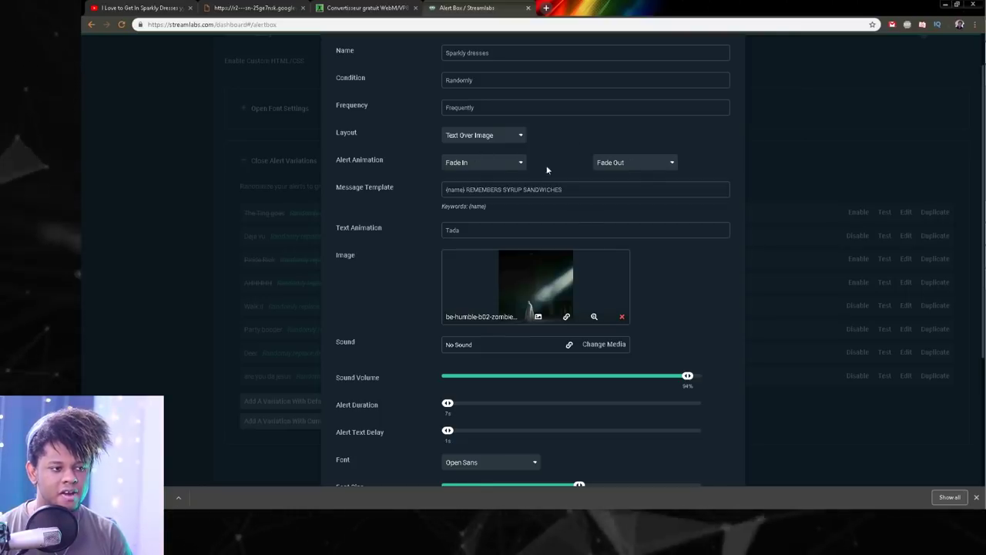
pyautogui.scroll(-1, 396, 227)
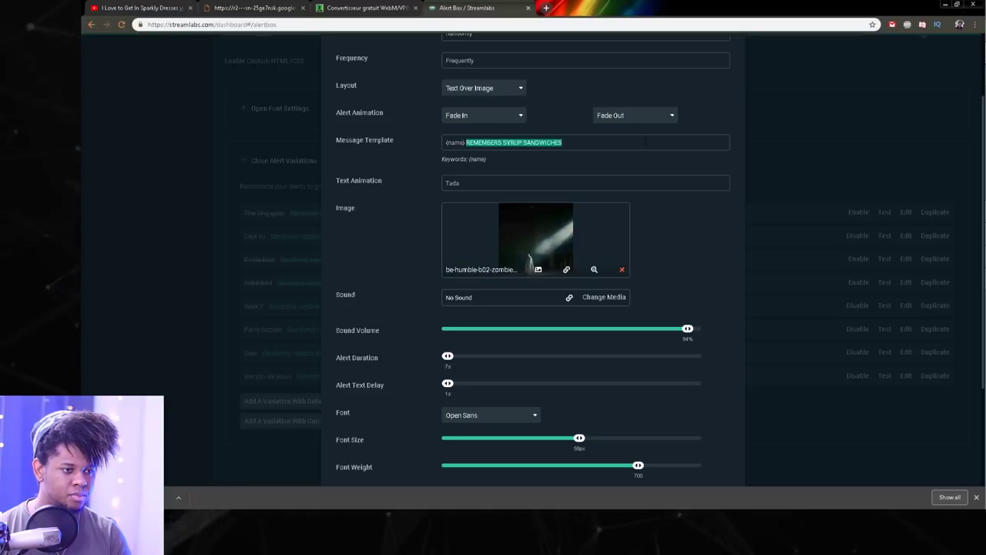
# - Set the message template to '{name} LIKES SPARKLY DRESSES' with Text Animation None
pyautogui.write('S S')
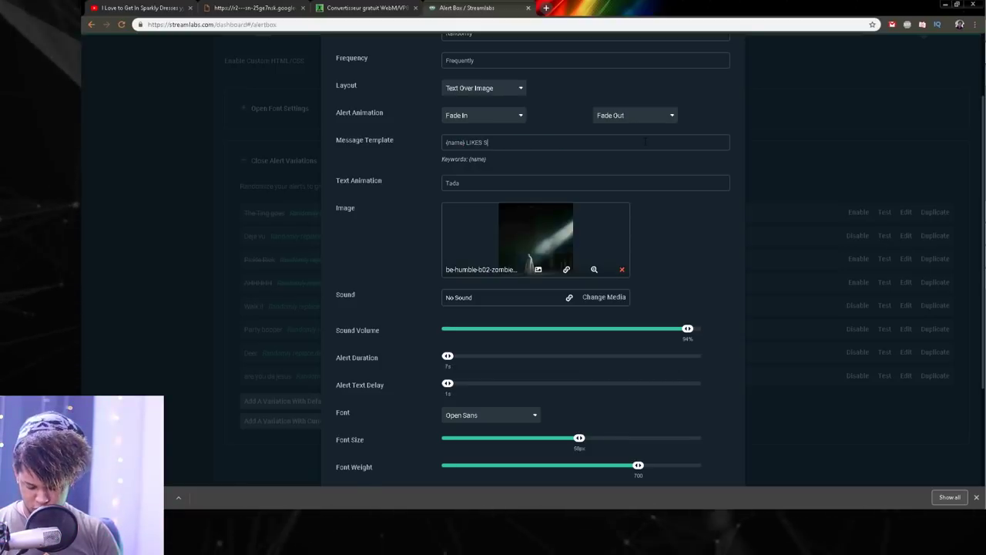
pyautogui.write('PARKLY DRESSES')
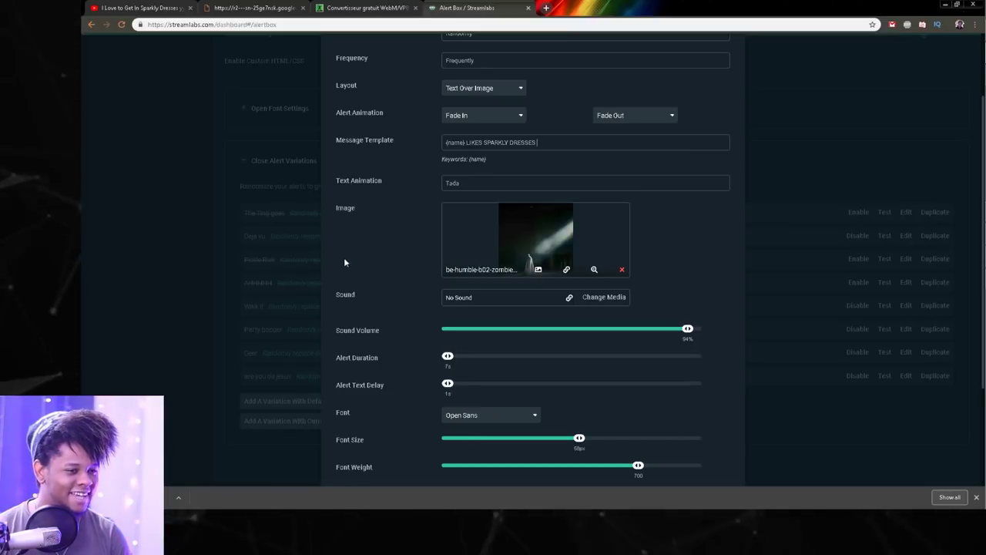
pyautogui.scroll(-1, 368, 200)
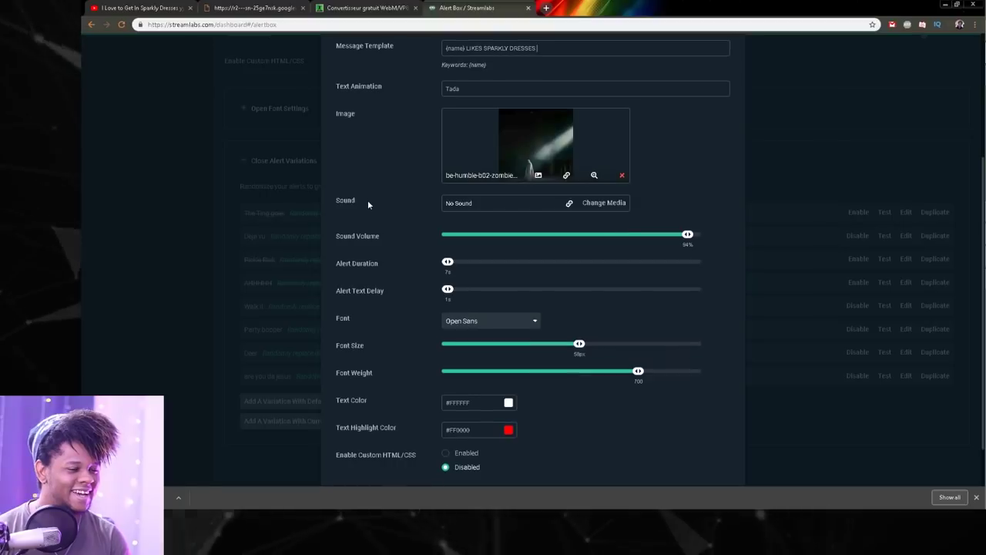
pyautogui.click(486, 91)
pyautogui.click(462, 100)
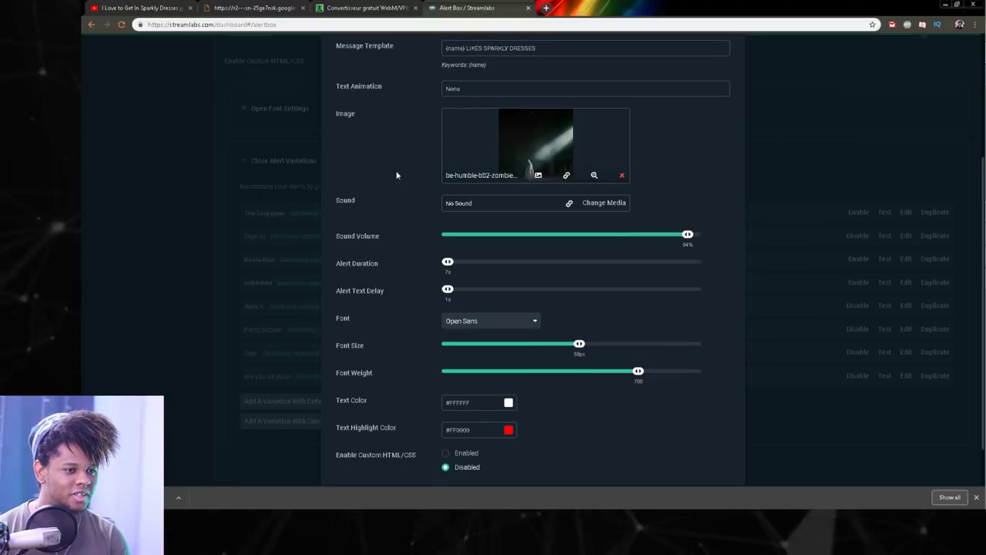
# - Upload videoplayback.webm to the Media Gallery and use it as the variation's image
pyautogui.click(539, 176)
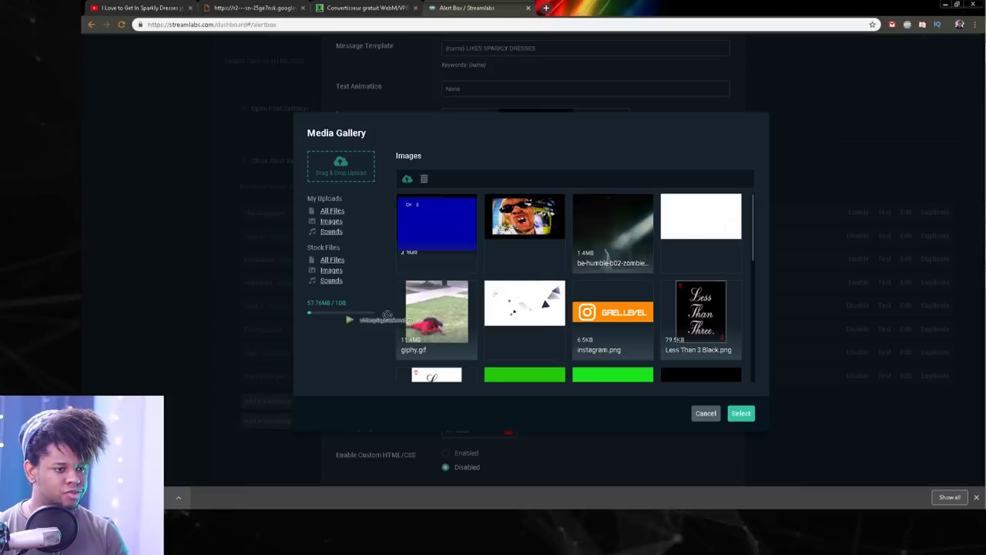
pyautogui.moveTo(387, 315); pyautogui.dragTo(487, 262)
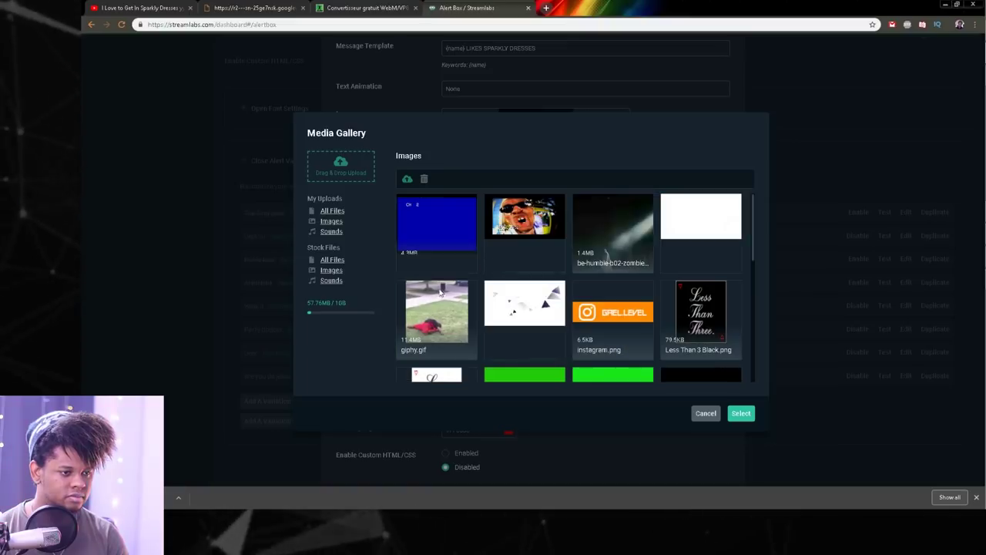
pyautogui.click(330, 212)
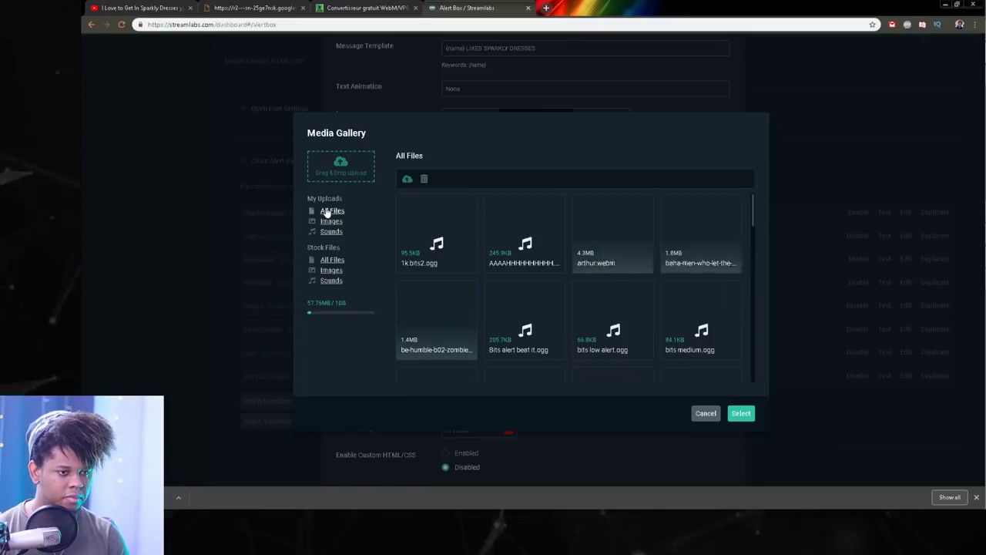
pyautogui.moveTo(169, 493); pyautogui.dragTo(479, 260)
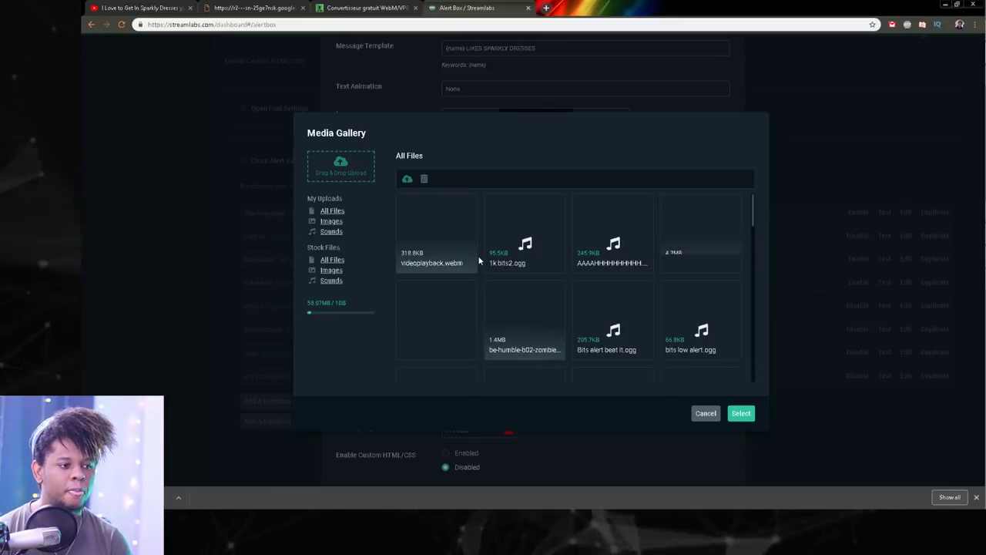
pyautogui.click(740, 414)
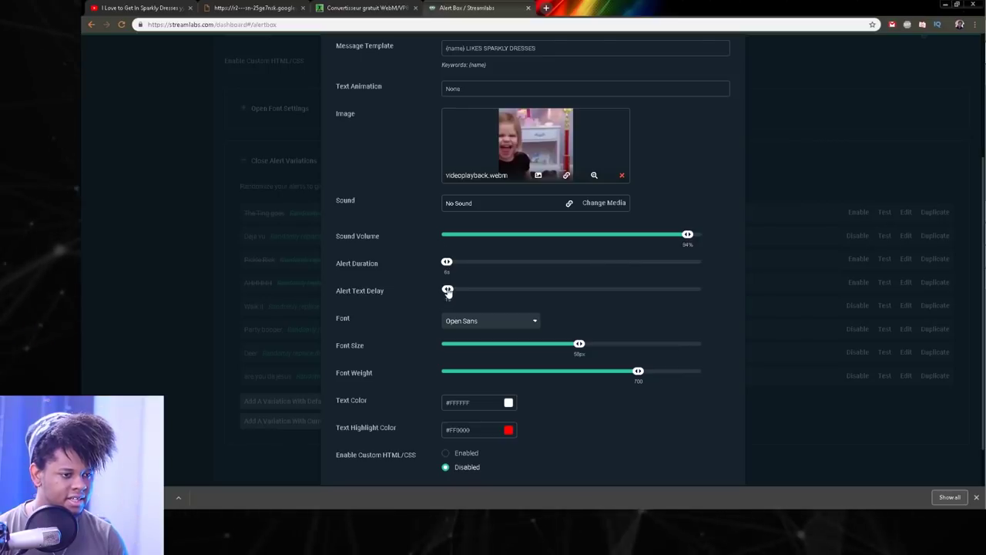
# - Set Alert Text Delay to 2s and save the Sparkly dresses variation
pyautogui.moveTo(447, 291); pyautogui.dragTo(453, 289)
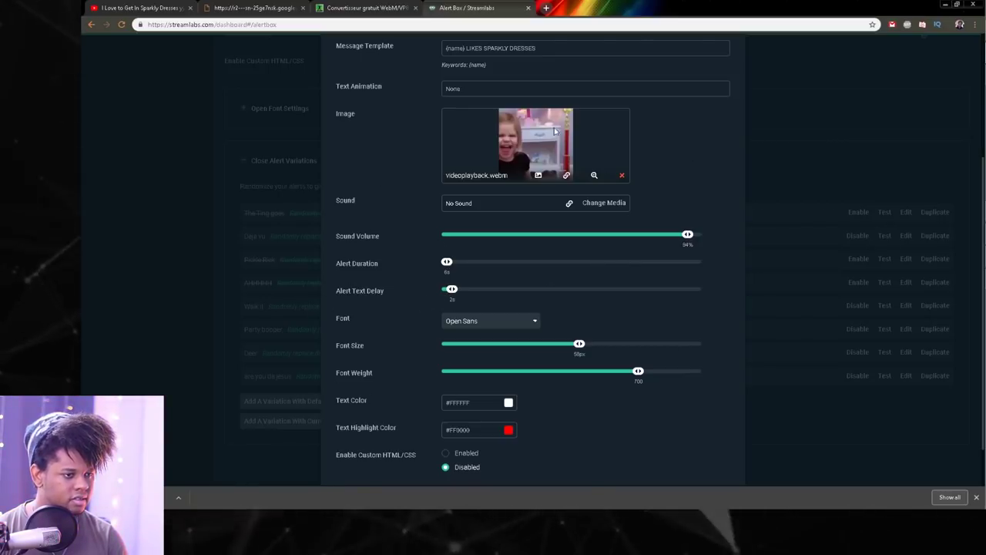
pyautogui.scroll(-2, 353, 240)
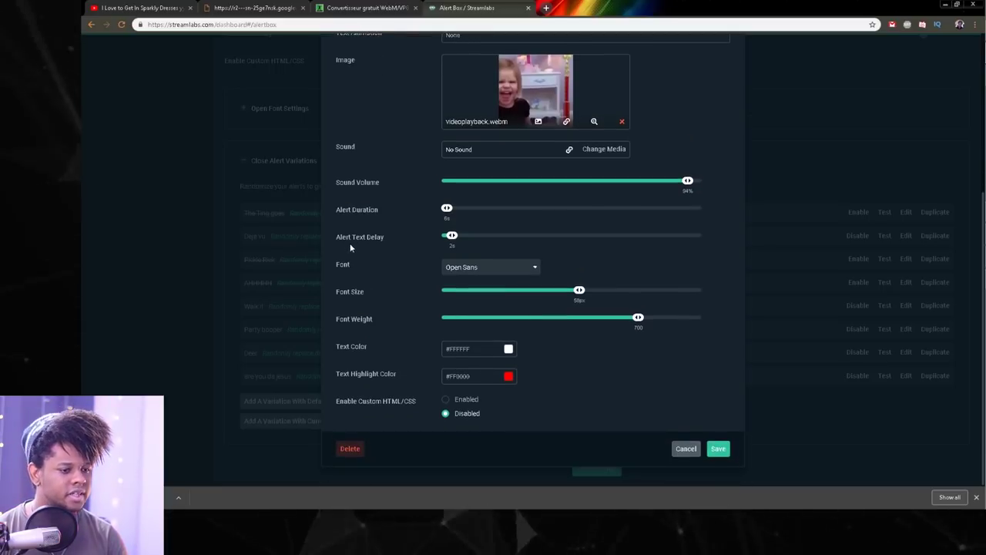
pyautogui.click(718, 450)
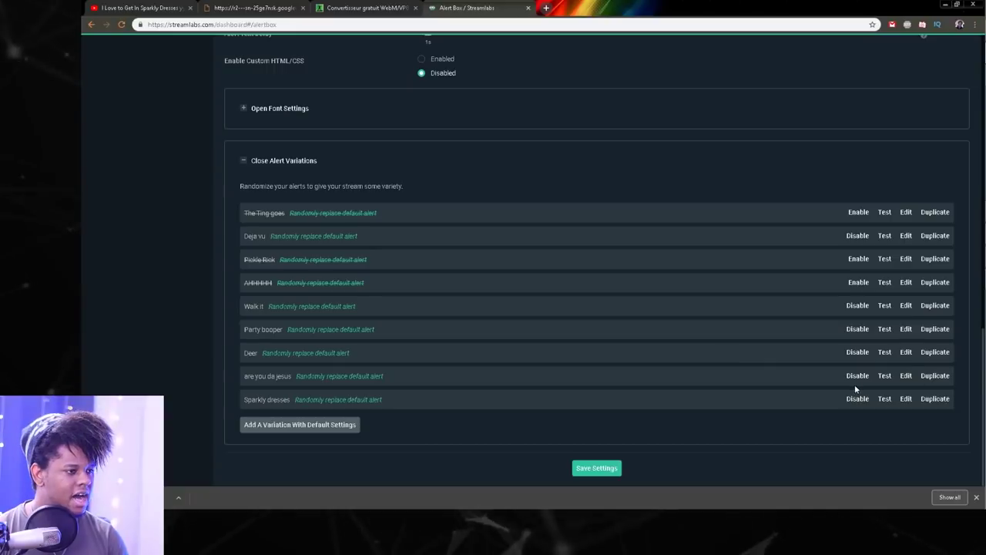
# - Launch the alert box widget in its own popup window and move it aside
pyautogui.scroll(15, 242, 193)
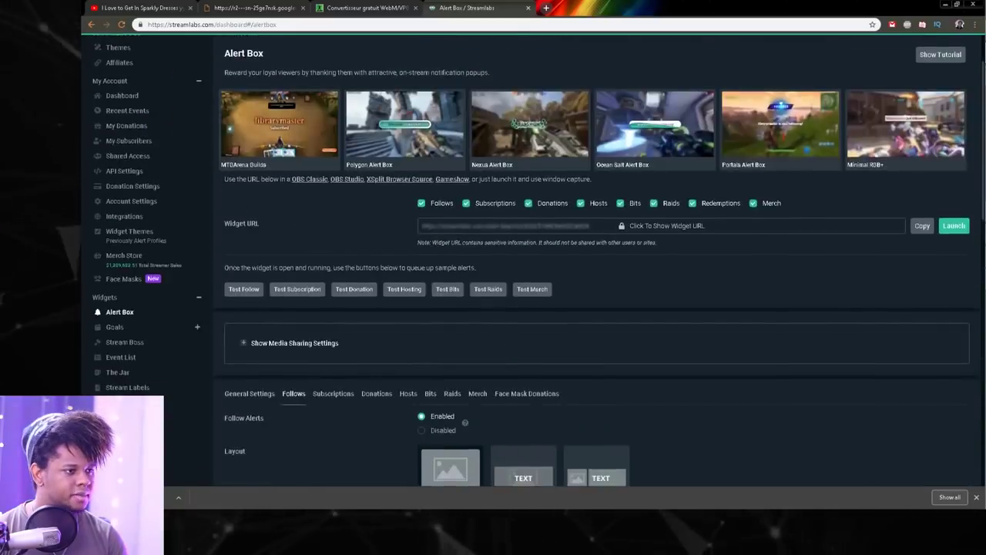
pyautogui.scroll(1, 309, 276)
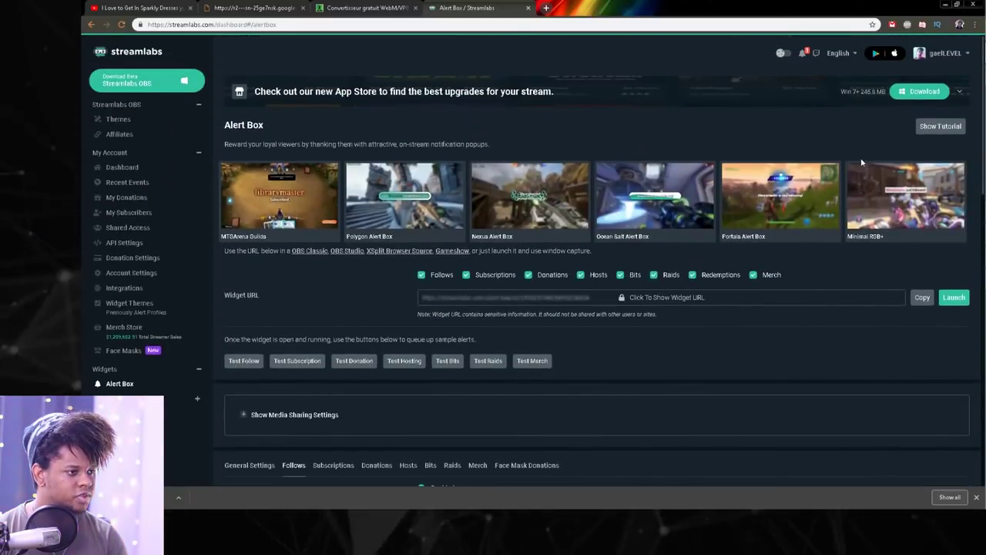
pyautogui.click(955, 297)
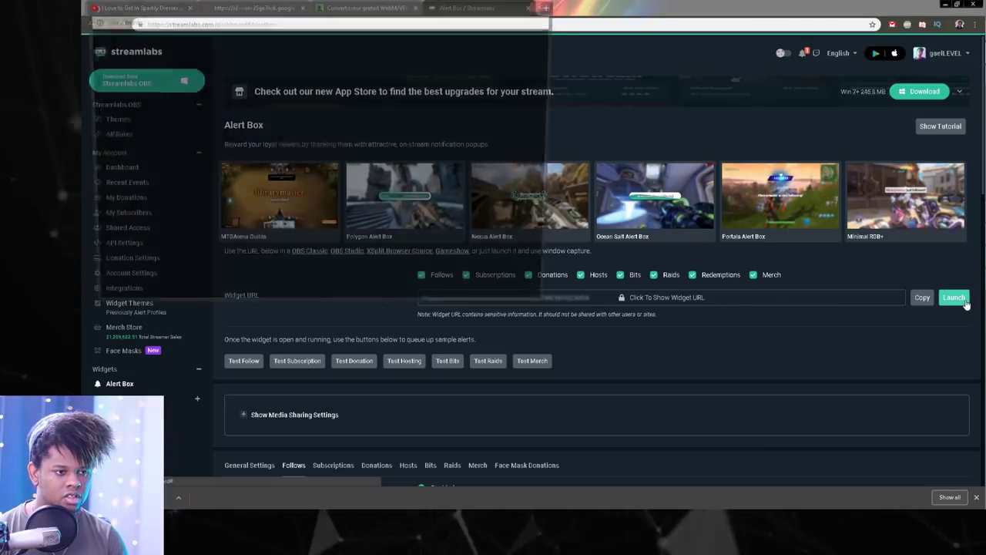
pyautogui.moveTo(266, 7); pyautogui.dragTo(560, 93)
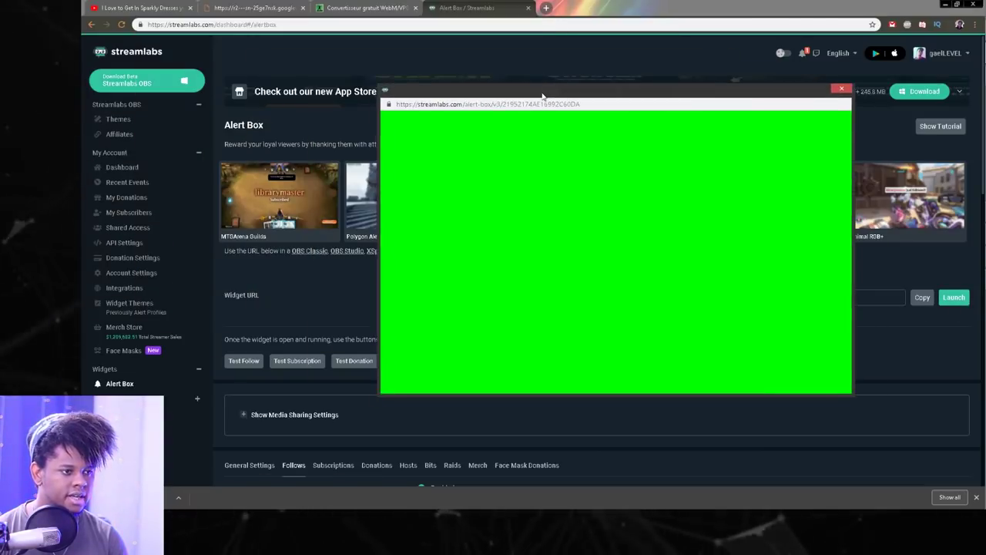
# - Back on the main Streamlabs page, scroll to Alert Variations and save the alert box settings
pyautogui.click(220, 380)
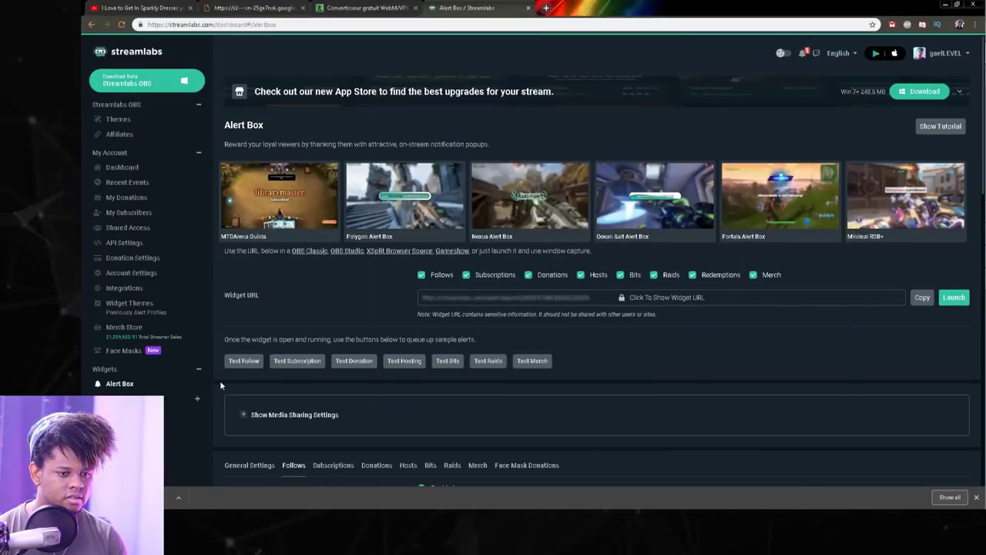
pyautogui.scroll(-15, 218, 385)
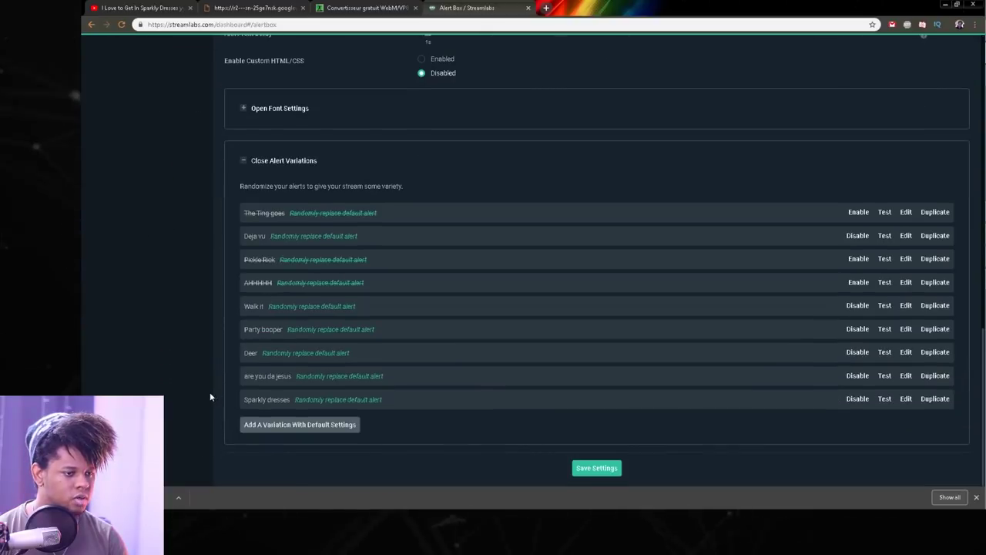
pyautogui.click(596, 472)
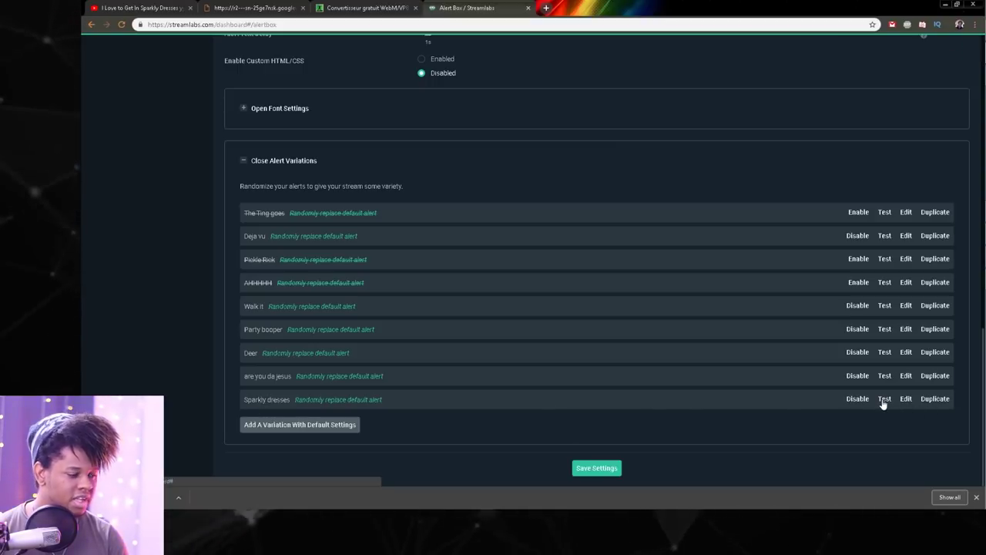
# - Check the widget popup, then return and reopen the Sparkly dresses variation for editing
pyautogui.hotkey('alt', 'Tab')
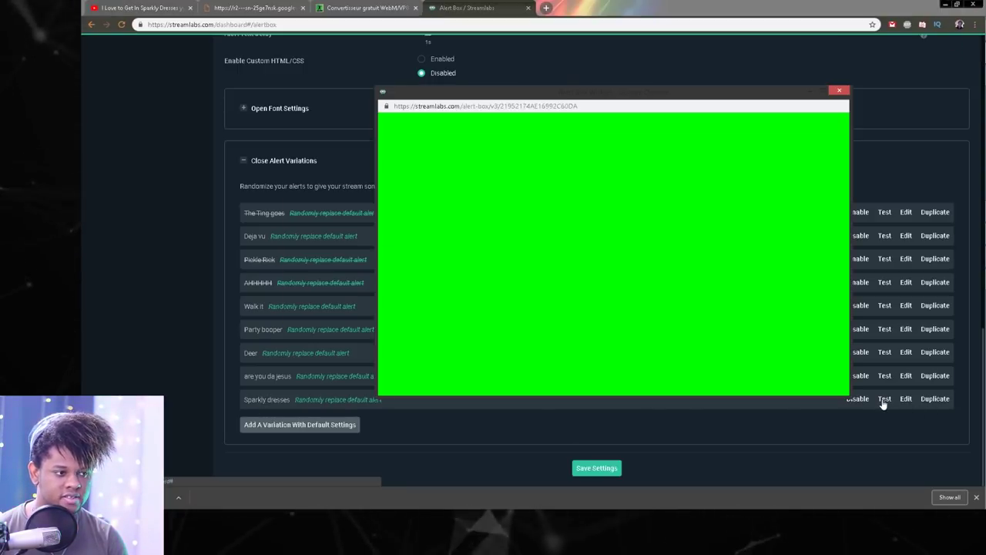
pyautogui.hotkey('alt', 'Tab')
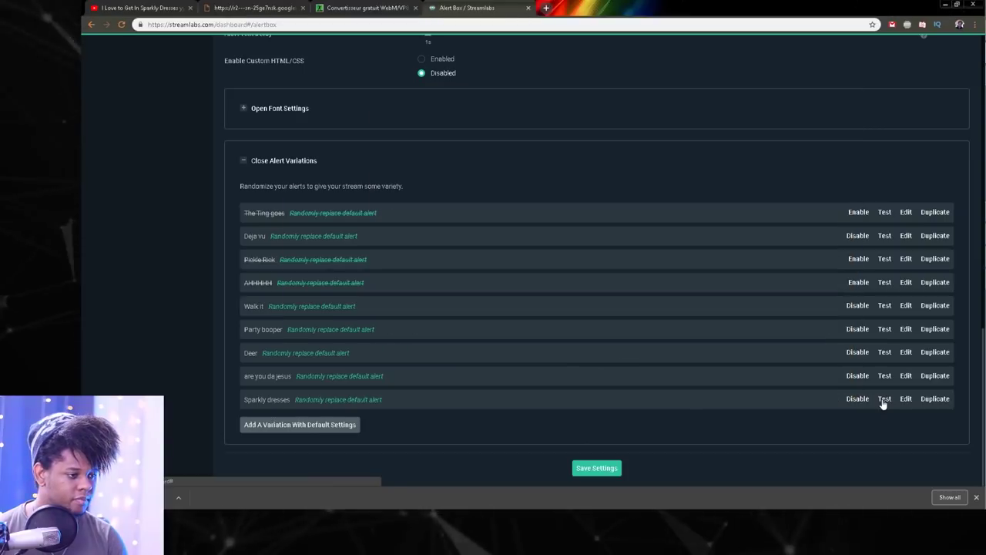
pyautogui.hotkey('alt', 'Tab')
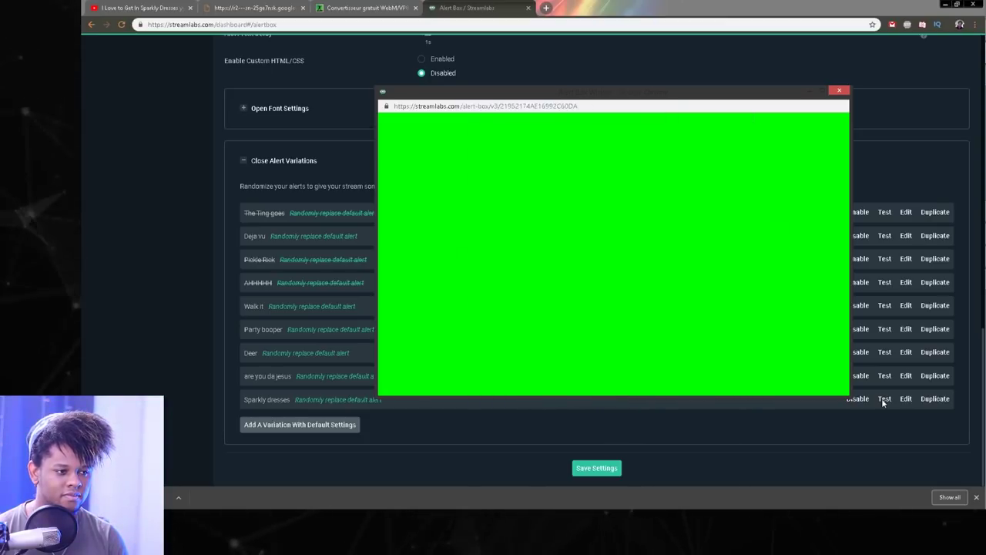
pyautogui.click(398, 451)
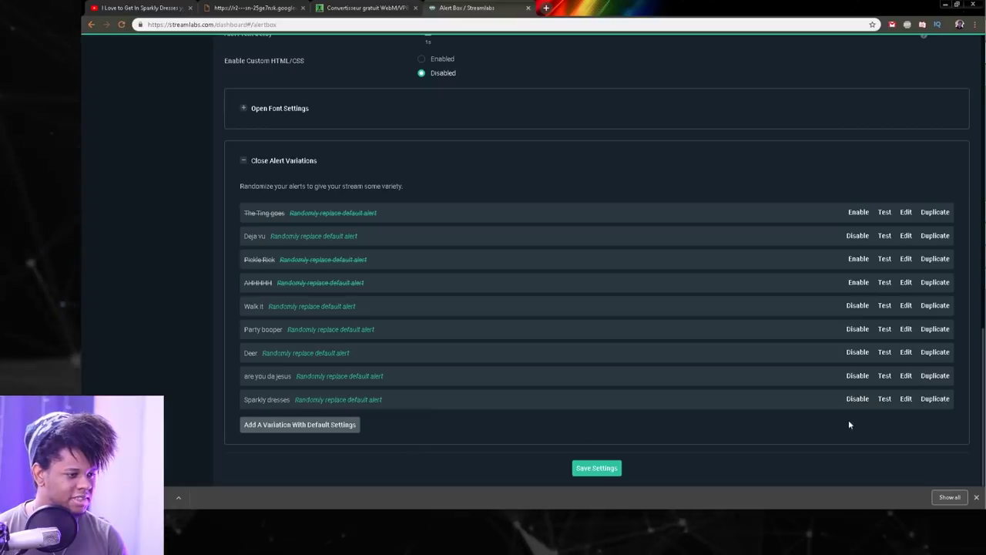
pyautogui.click(906, 399)
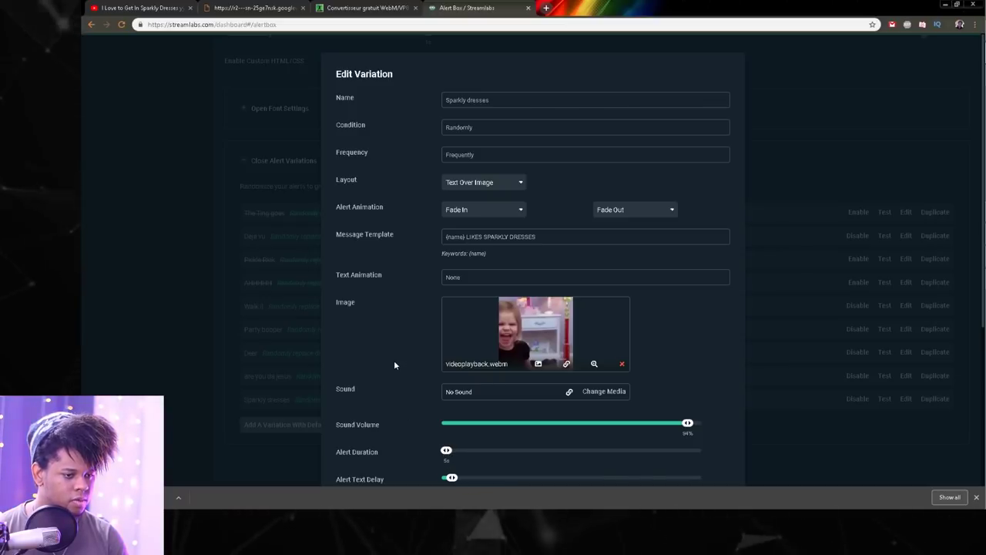
# - Save the Sparkly dresses variation with its 5 s alert duration
pyautogui.scroll(-3, 397, 406)
pyautogui.scroll(-1, 397, 406)
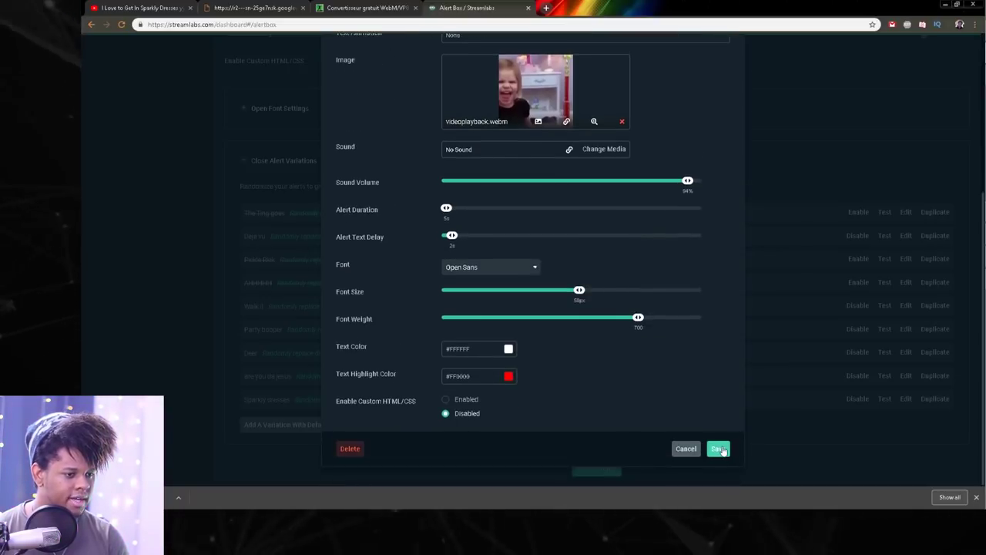
pyautogui.click(717, 449)
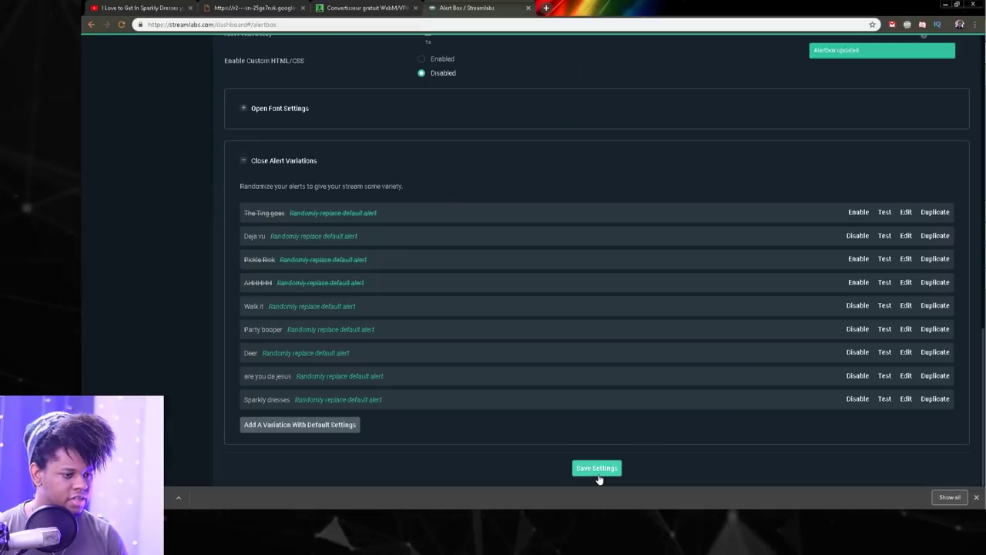
# - Save the alert box settings and fire a test of the Sparkly dresses alert
pyautogui.click(598, 472)
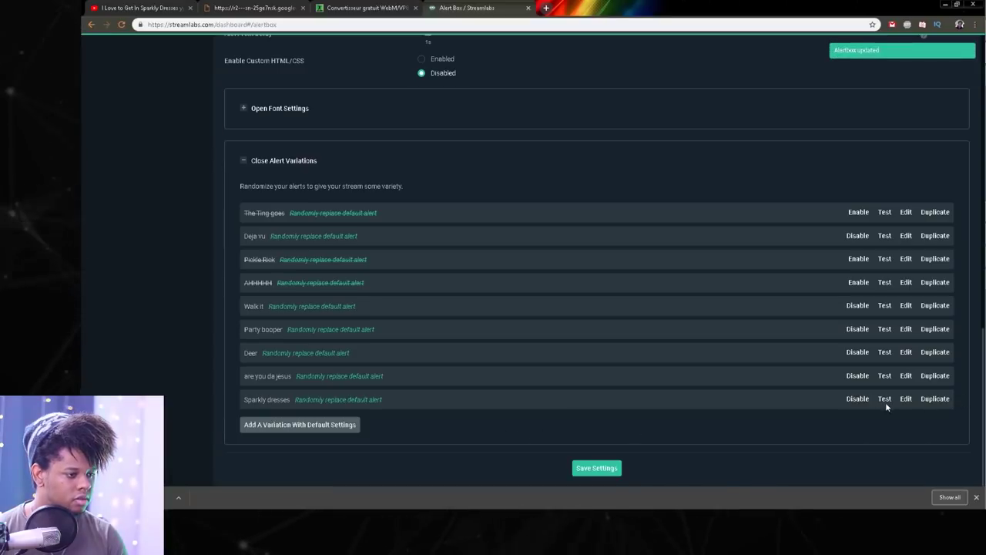
pyautogui.click(885, 399)
pyautogui.hotkey('alt', 'Tab')
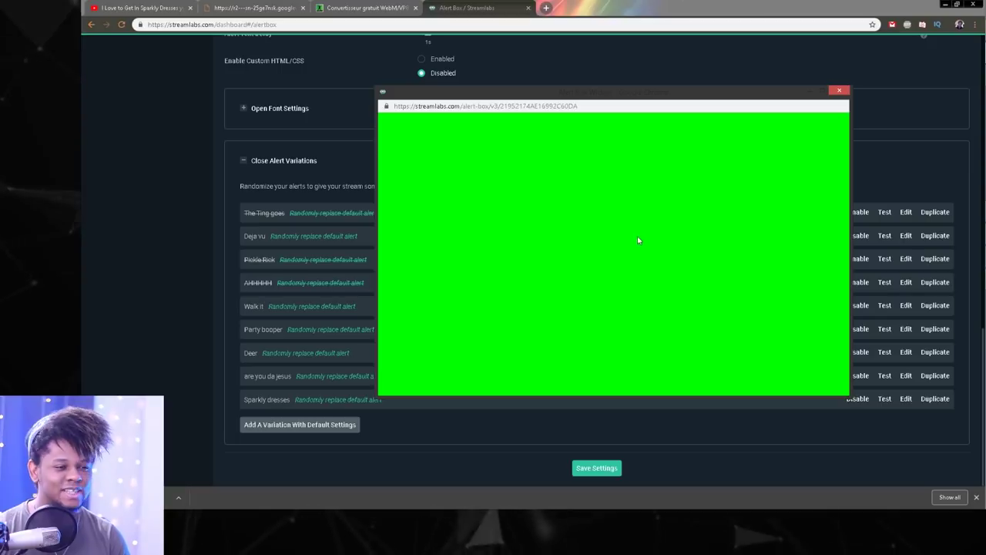
# - Dismiss the alert popup window and bring up OBS Studio
pyautogui.click(220, 276)
pyautogui.moveTo(975, 216)
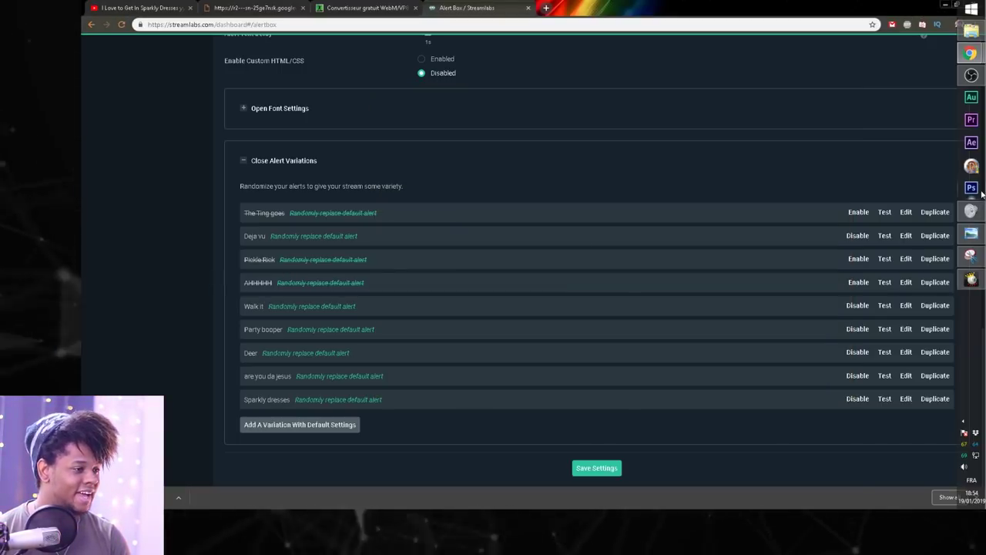
pyautogui.click(972, 75)
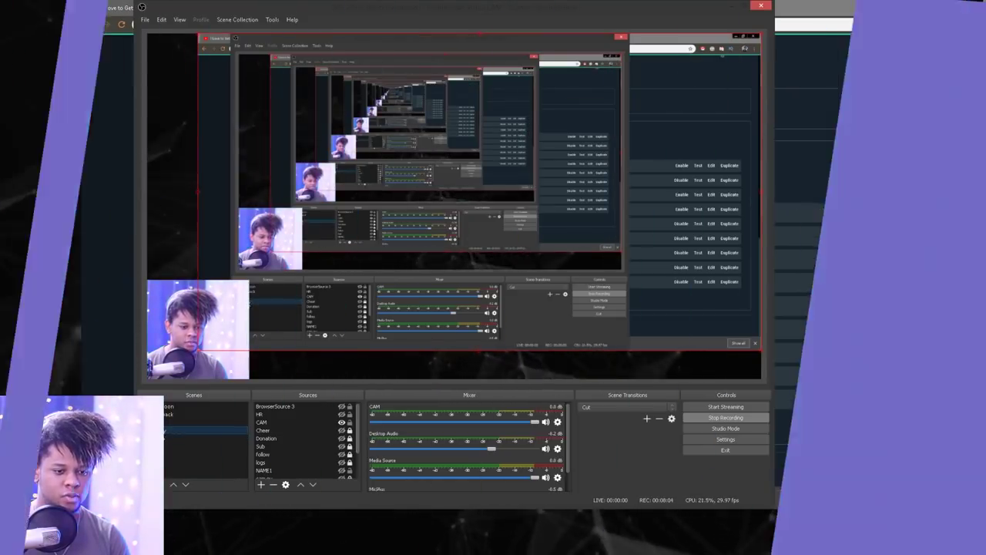